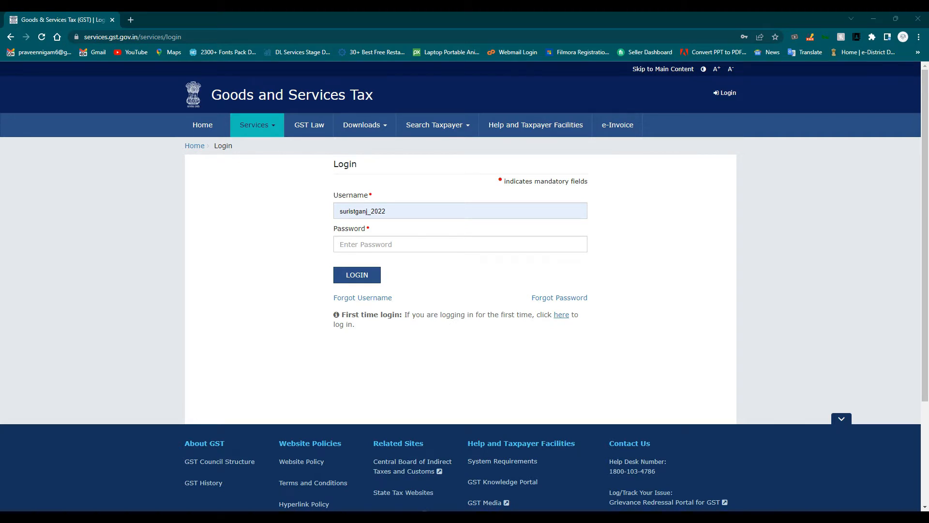
- Sign in to the GST Portal with the saved username and password and the on-screen captcha
left_click(391, 211)
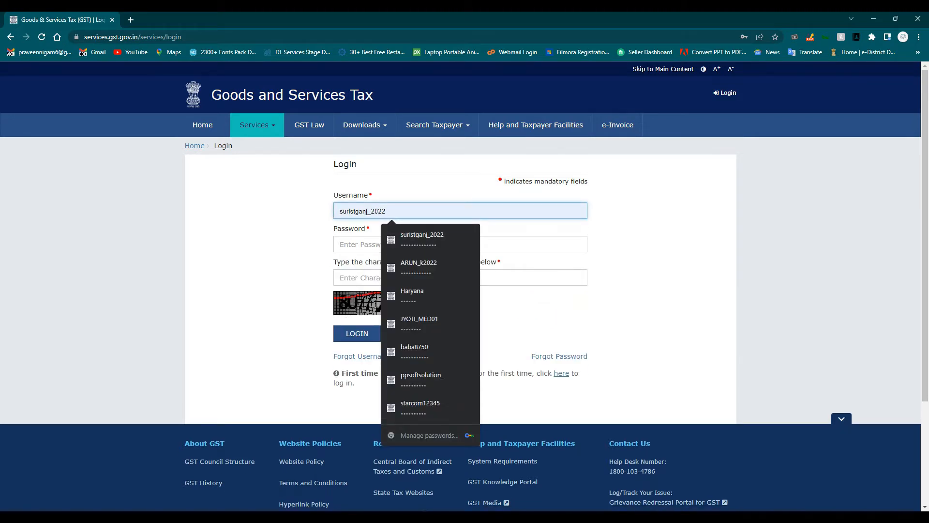
key("Return")
key("Tab")
key("Down")
key("Return")
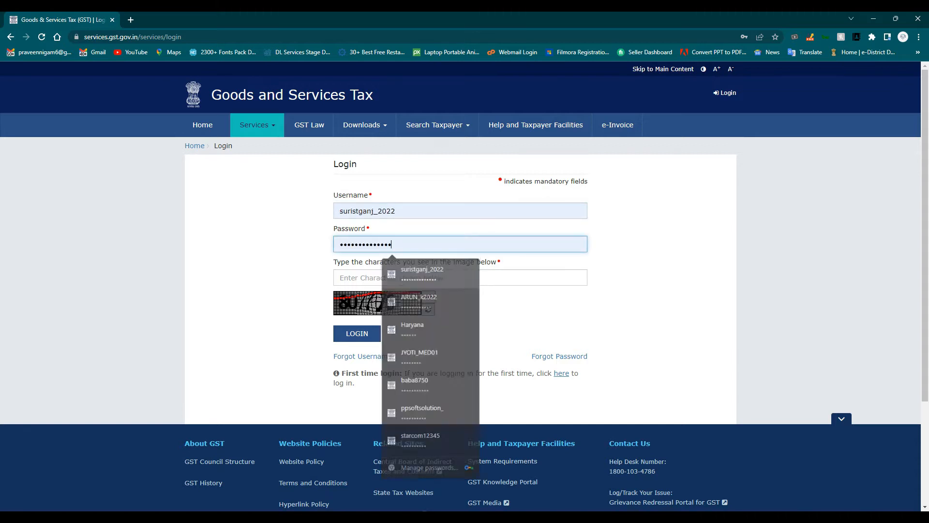
key("Tab")
type("8077")
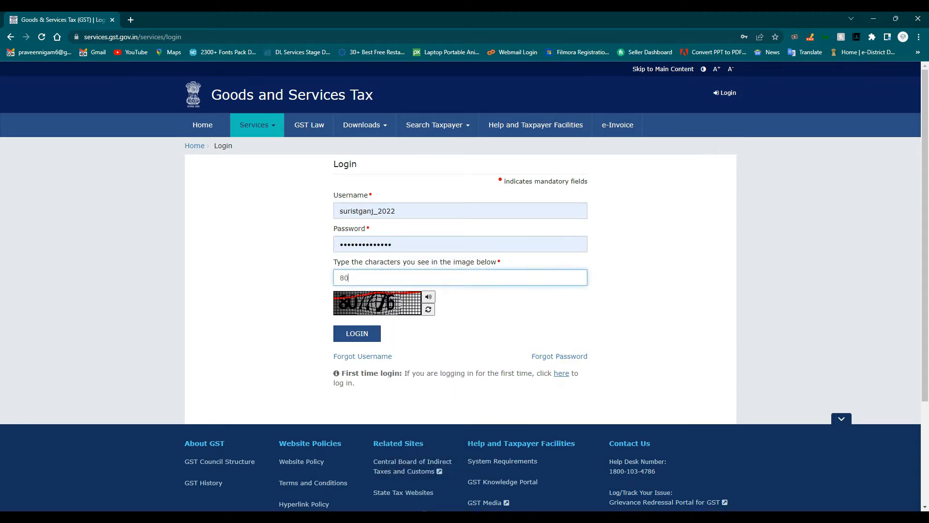
type("76")
key("Return")
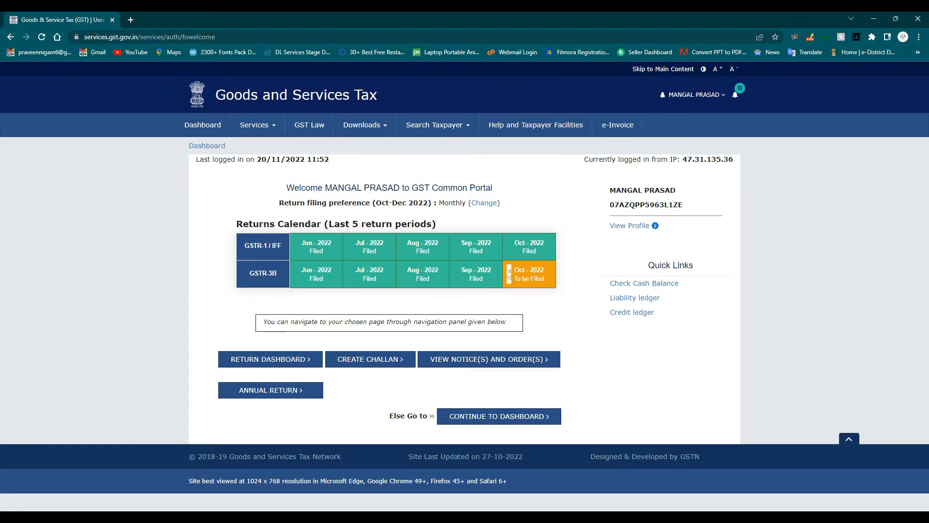
- Search the returns dashboard for October 2022-23 and scroll to the GSTR-3B tile
left_click(271, 359)
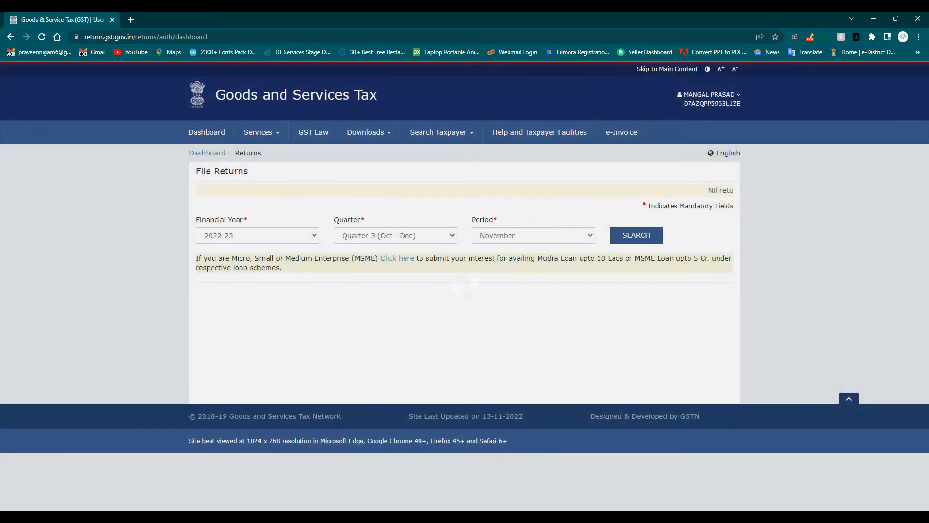
left_click(534, 235)
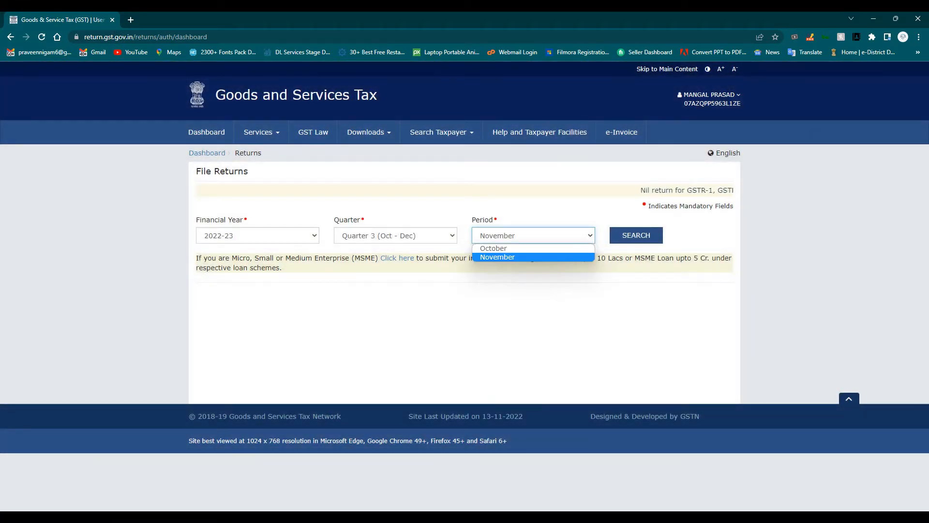
left_click(509, 249)
left_click(636, 236)
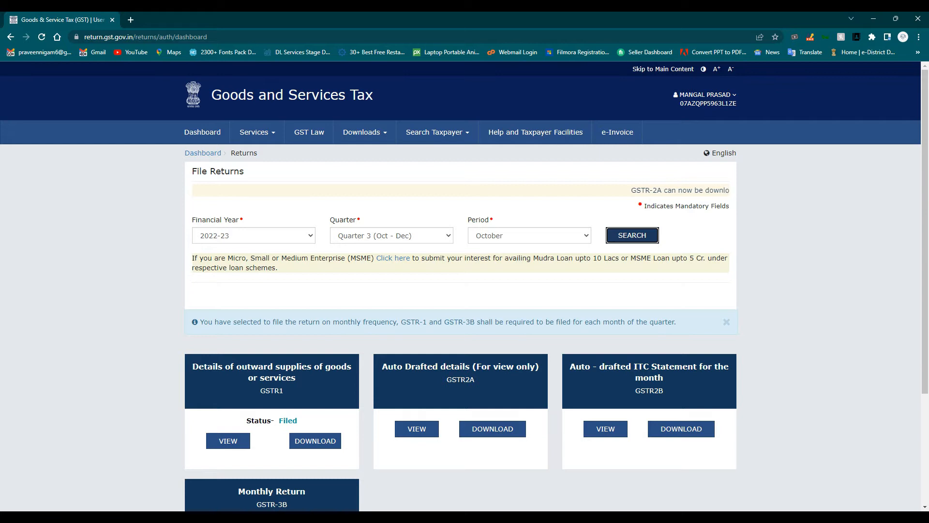
scroll(465, 286, "down", 3)
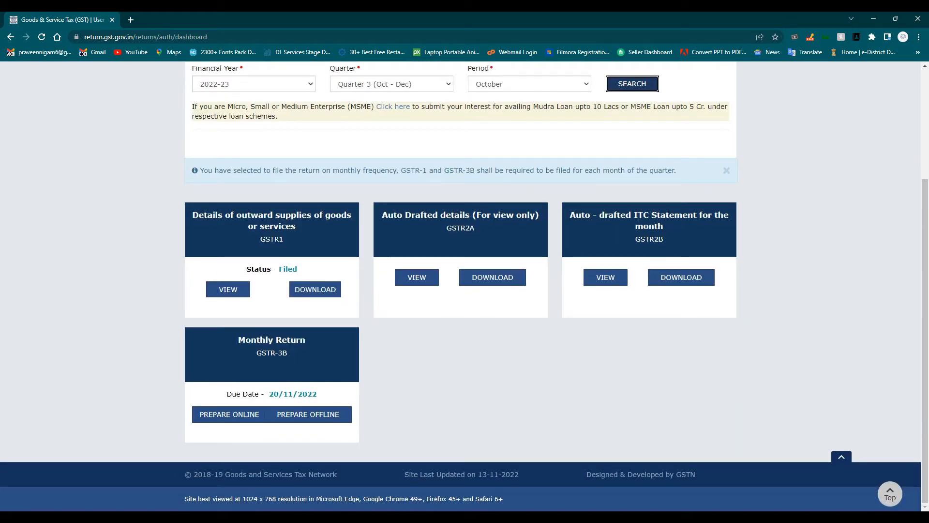
left_click_drag(303, 270, 275, 269)
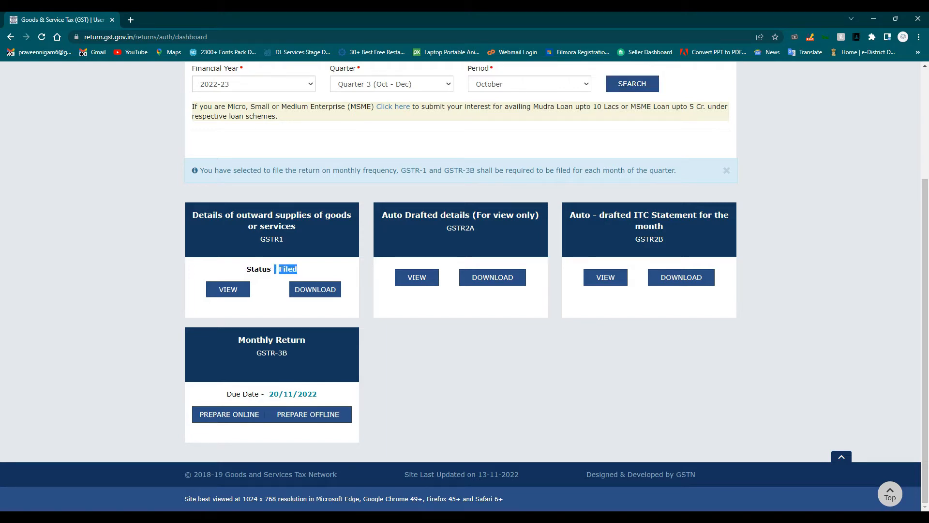
- Clear the highlight on the GSTR1 Filed status text
left_click(275, 270)
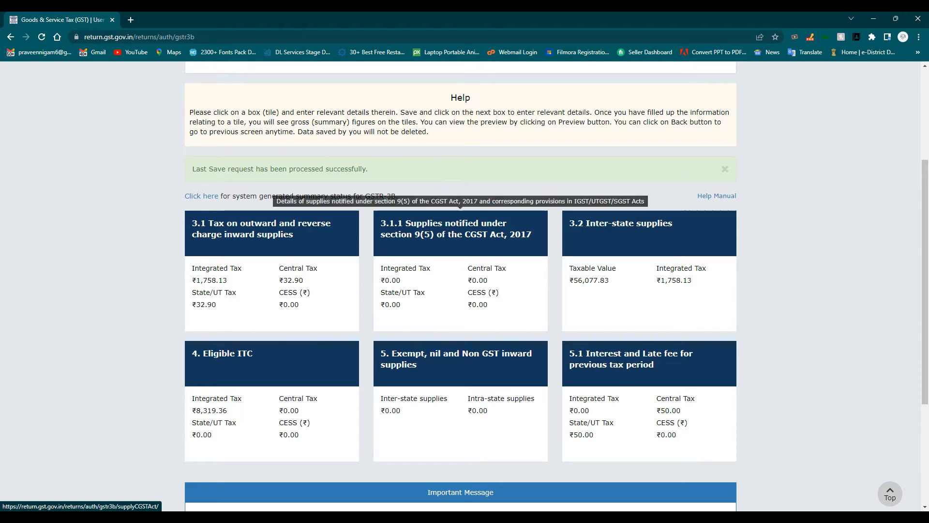
left_click(460, 232)
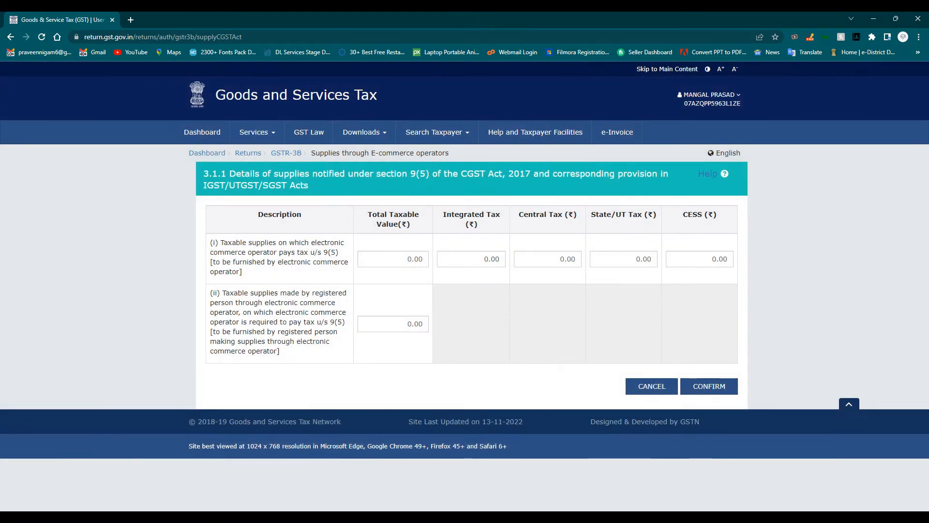
left_click_drag(214, 242, 245, 272)
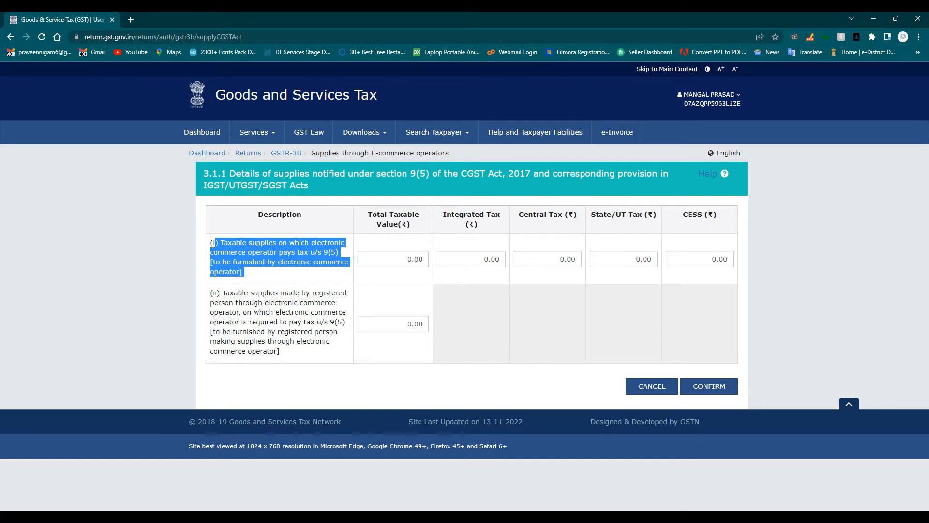
left_click(423, 259)
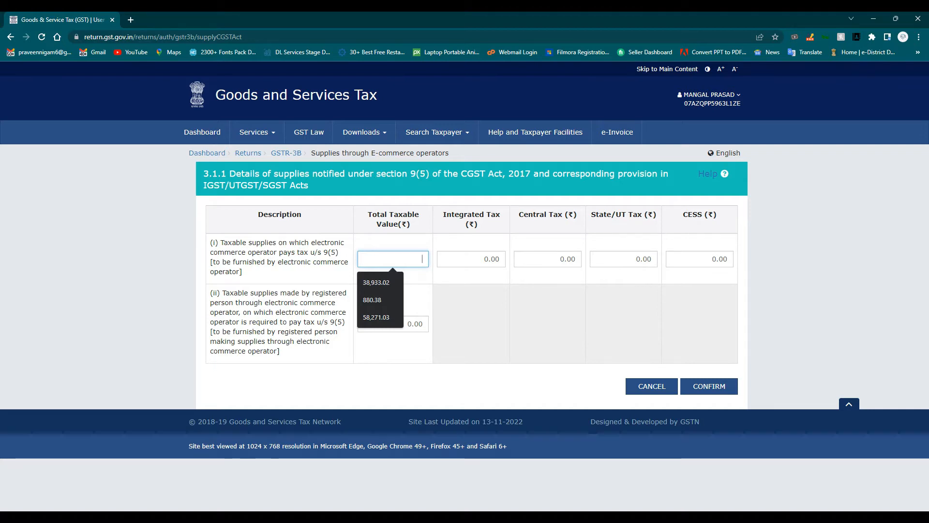
left_click(652, 386)
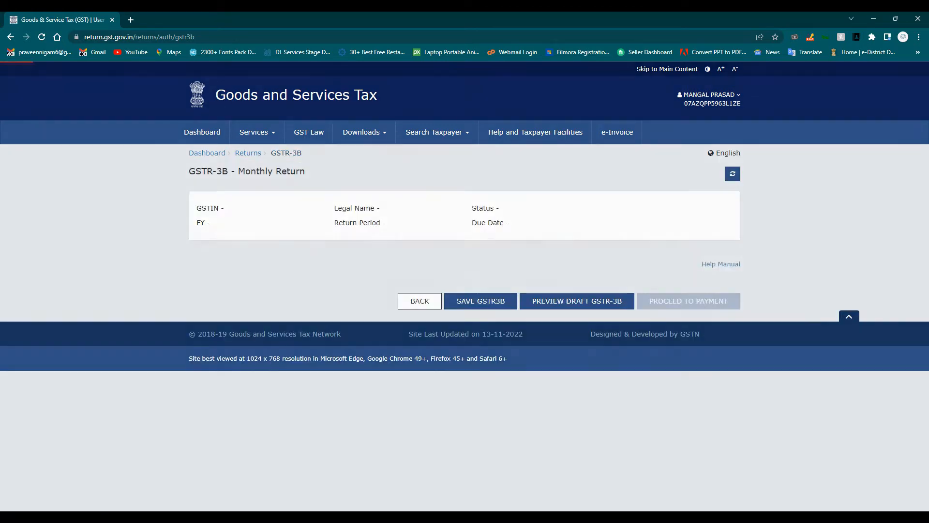
scroll(459, 286, "down", 2)
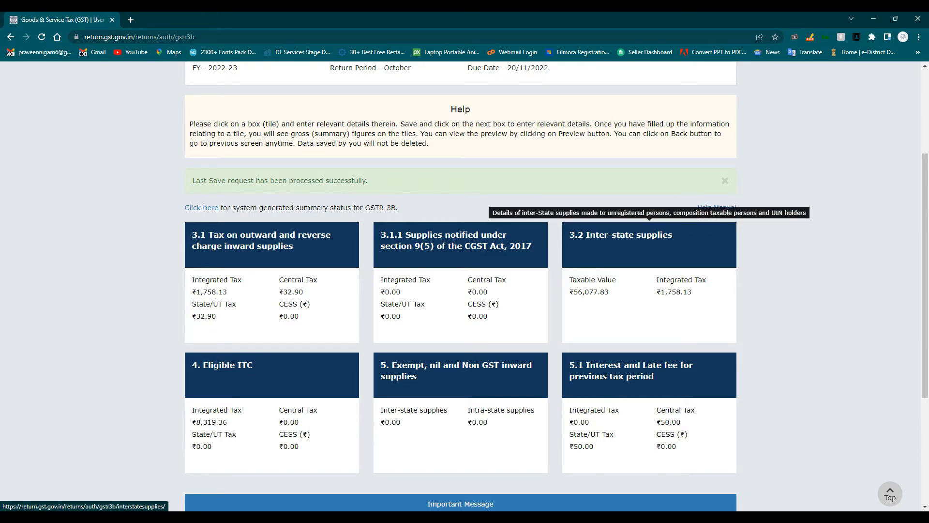
left_click(649, 245)
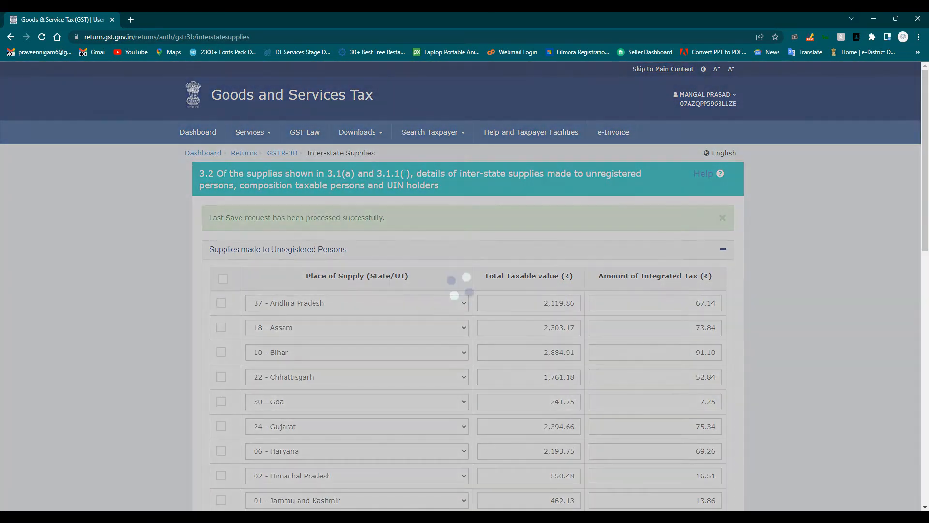
- Confirm the section 3.2 inter-state supplies (₹56,077.83 taxable, ₹1,758.13 IGST) and return to the overview
scroll(467, 286, "down", 7)
scroll(465, 286, "down", 6)
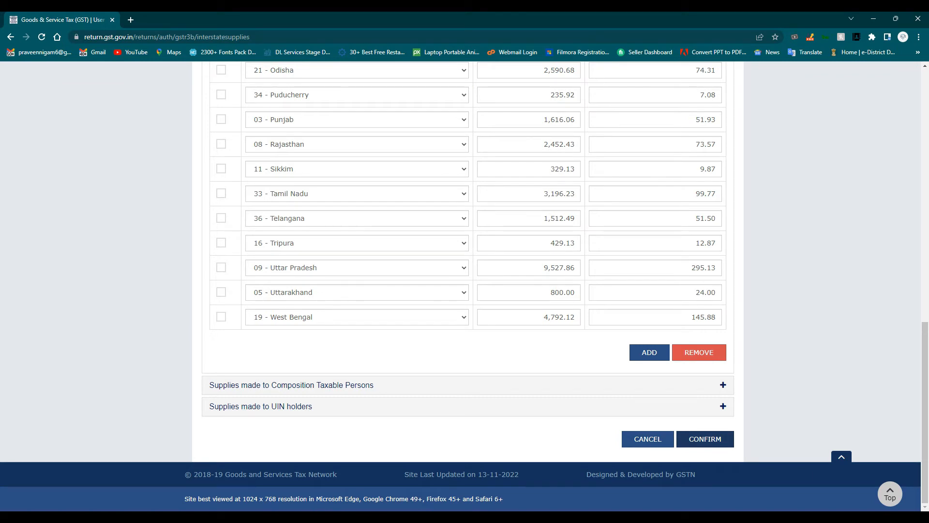
left_click(705, 438)
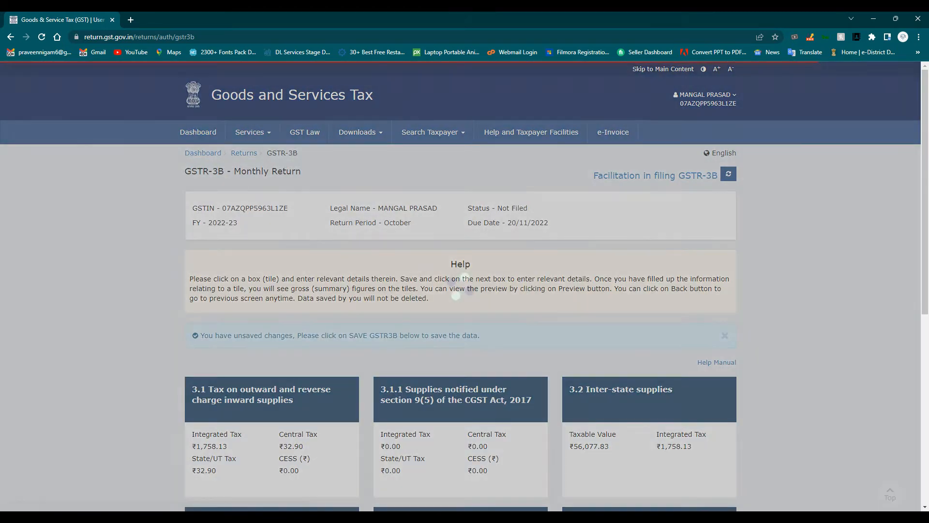
scroll(452, 276, "down", 3)
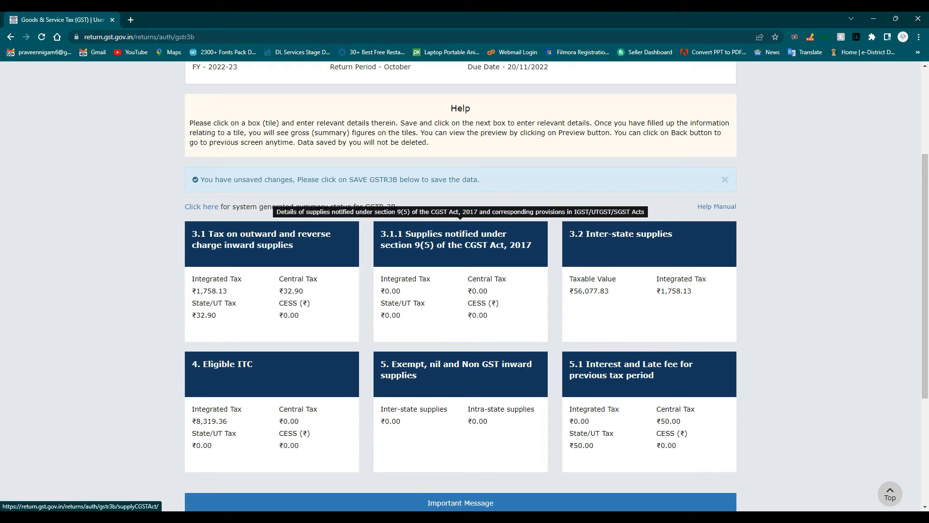
- Launch a blank Notepad from the Run prompt
key("super+r")
type("NOTEPAD")
key("Return")
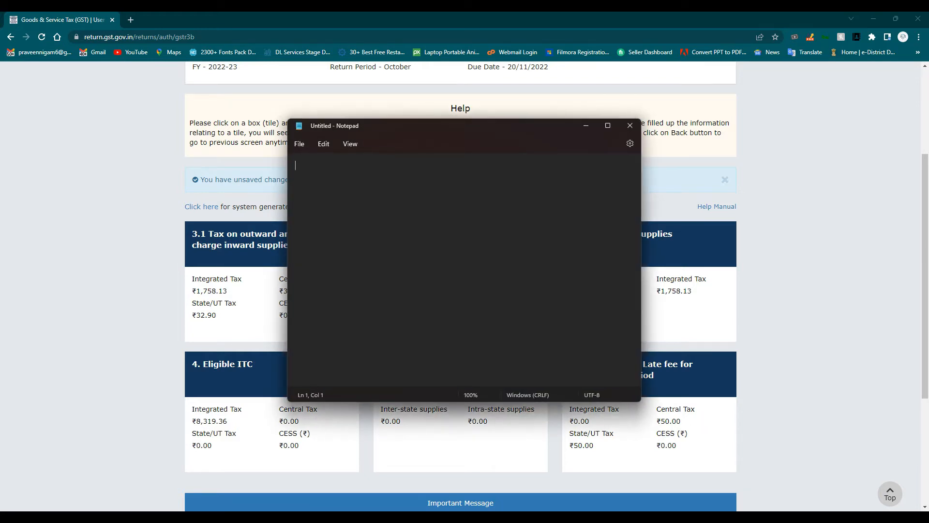
- Add 50000, 2,00,000 and 150000 in the Calculator for a total of 4,00,000
key("XF86Calculator")
type("500000")
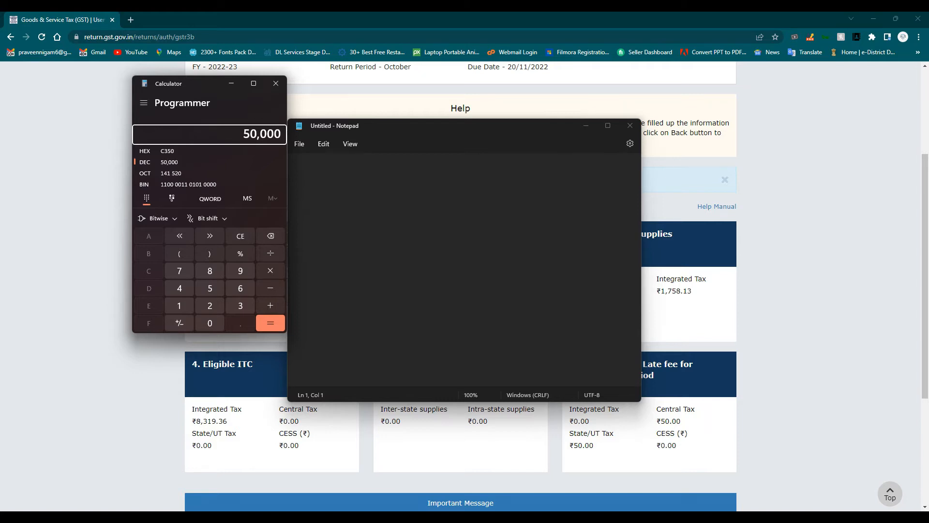
key("plus")
type("2")
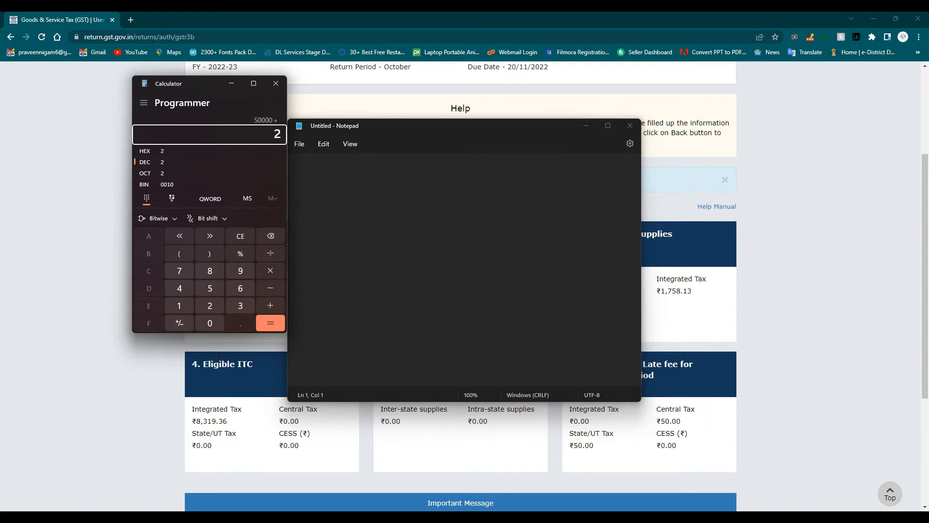
type(",00,000")
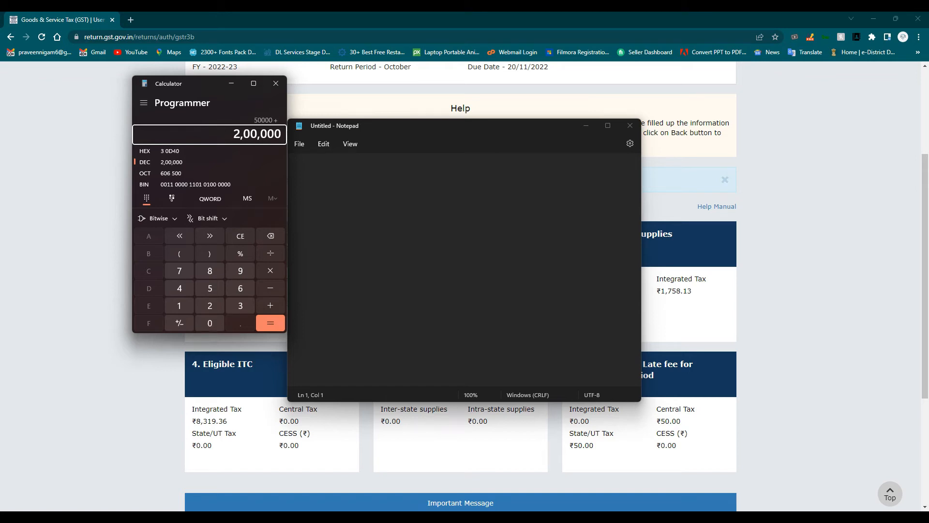
key("plus")
type("150000")
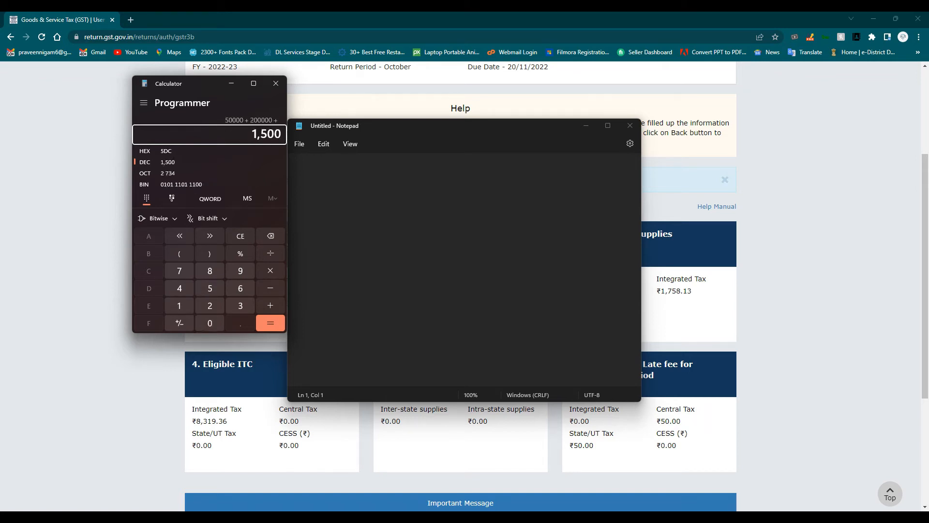
key("Return")
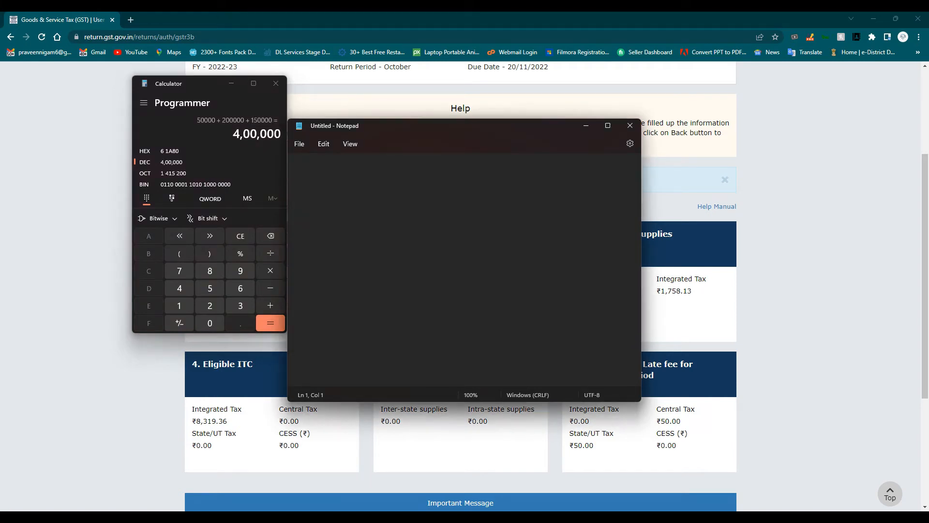
- Place Calculator and Notepad side by side, note 50000, and open the 3.1.1 form
left_click_drag(203, 84, 85, 77)
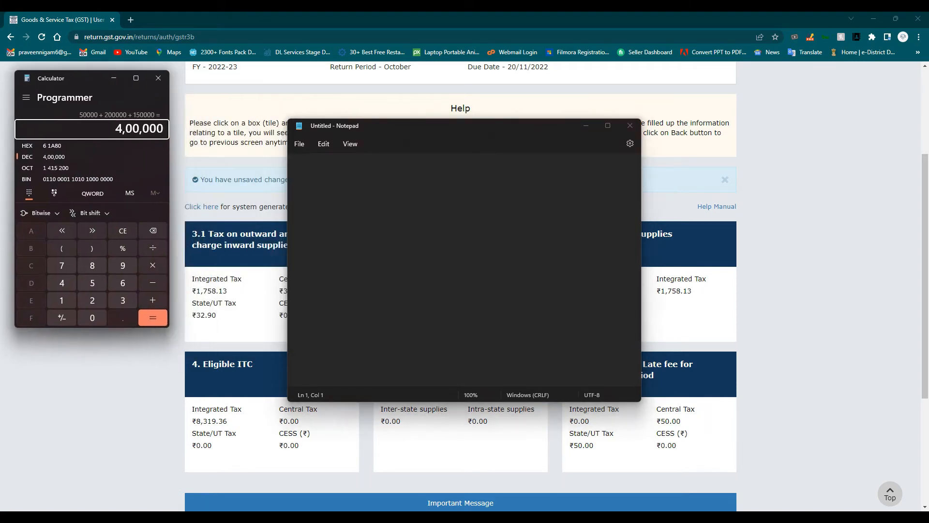
left_click(297, 166)
left_click_drag(435, 126, 651, 82)
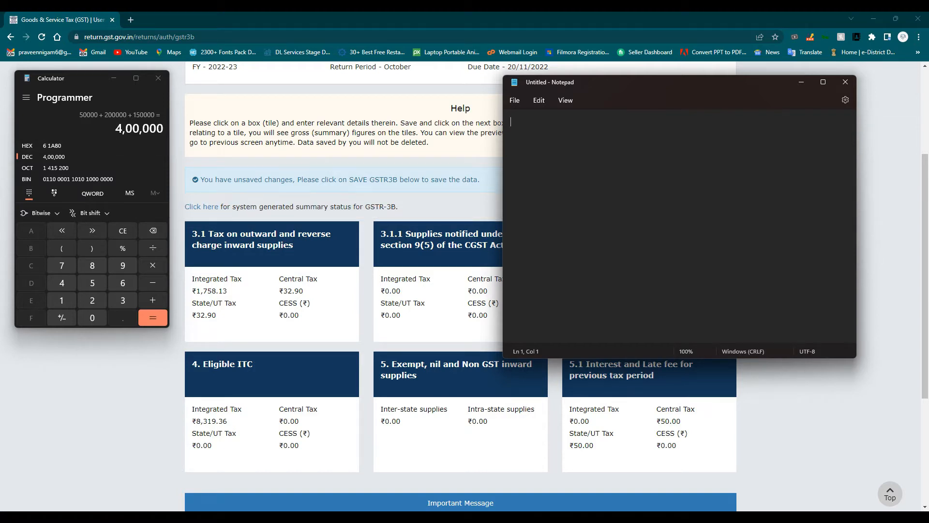
type("50000")
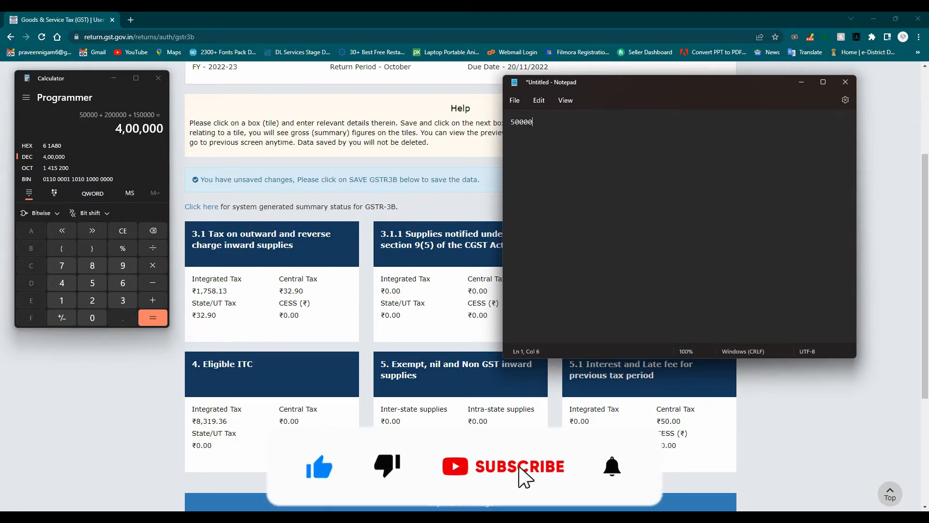
left_click(438, 245)
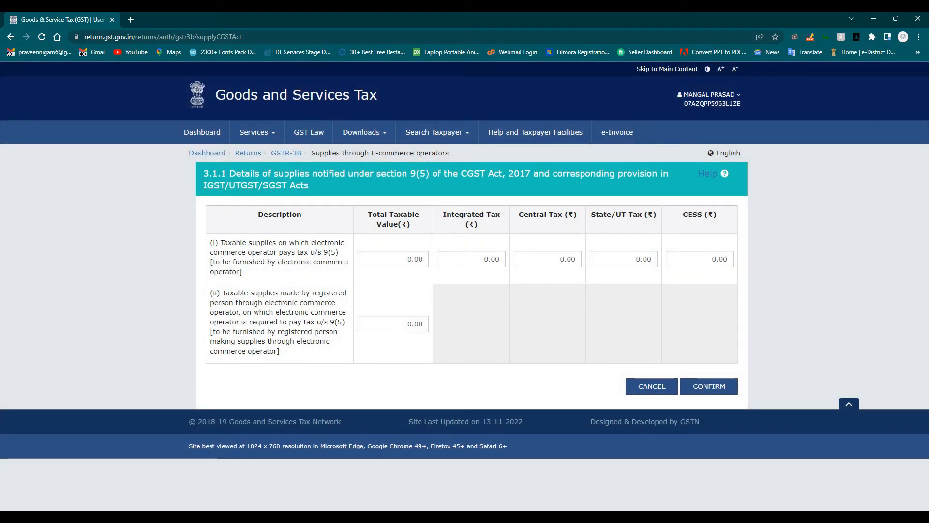
- Look over the 3.1.1 and 3.2 forms and cancel both without changes
left_click(401, 259)
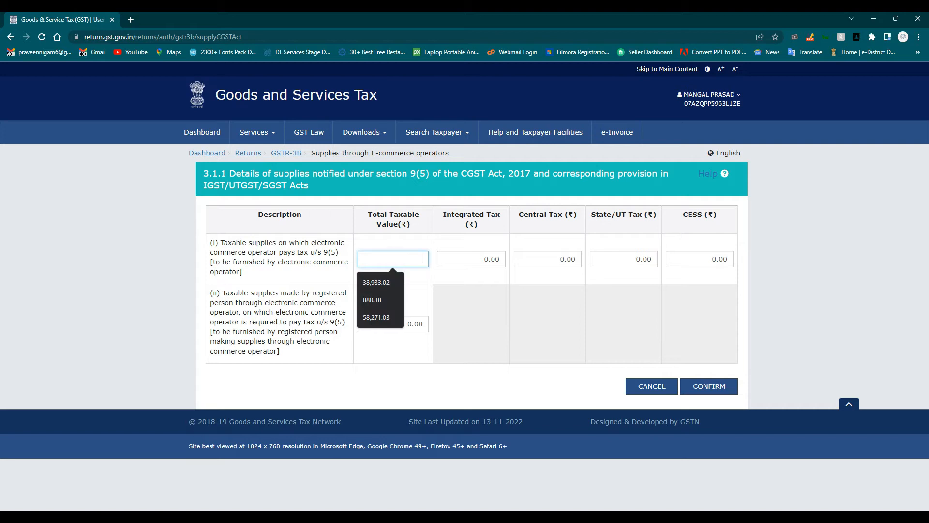
left_click(652, 385)
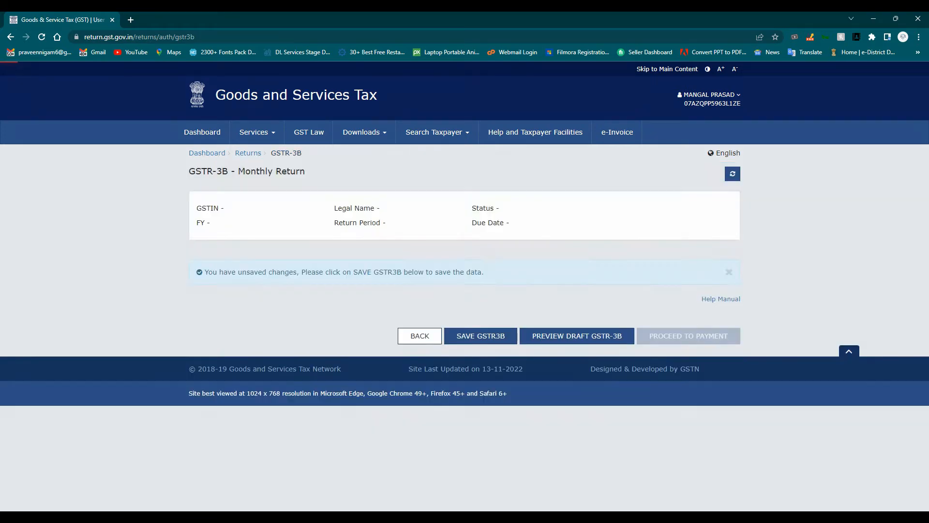
scroll(460, 286, "down", 5)
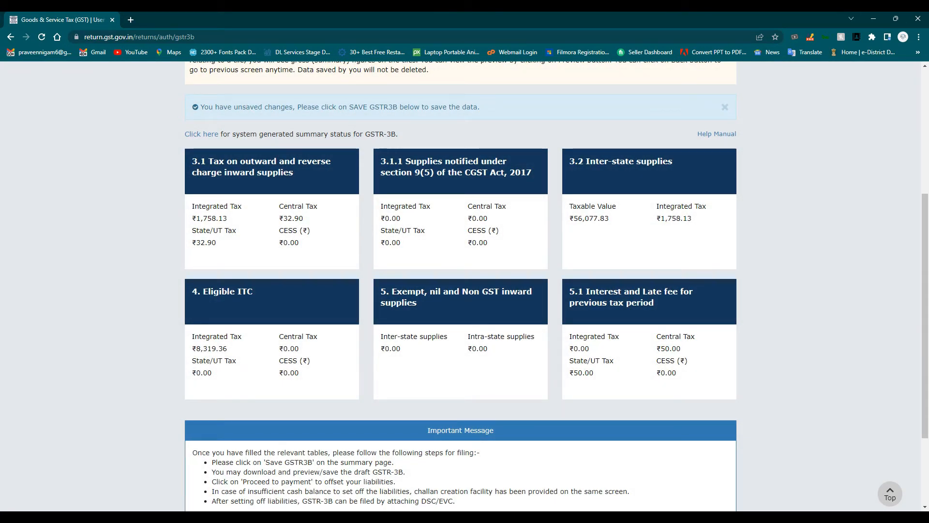
left_click(649, 169)
scroll(465, 286, "down", 13)
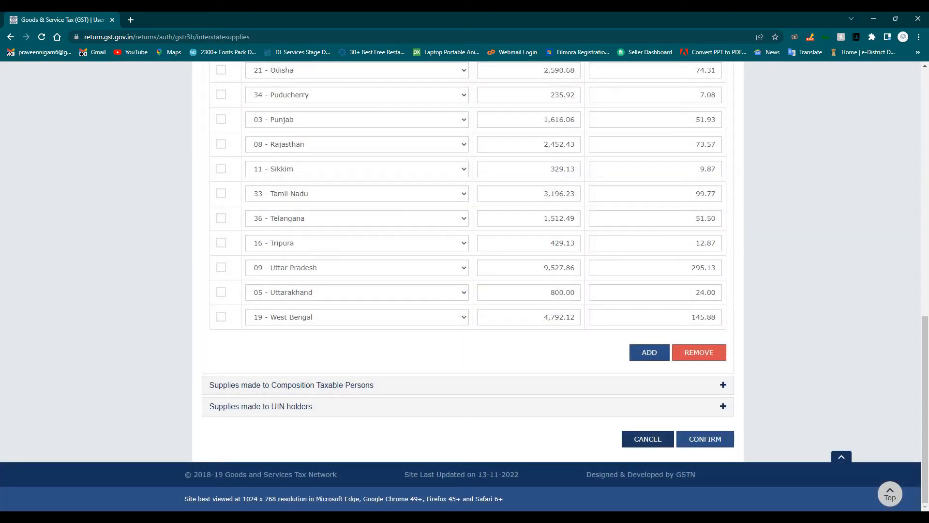
left_click(648, 438)
- Open the 3.1 outward supplies form from the GSTR-3B overview
scroll(465, 285, "down", 6)
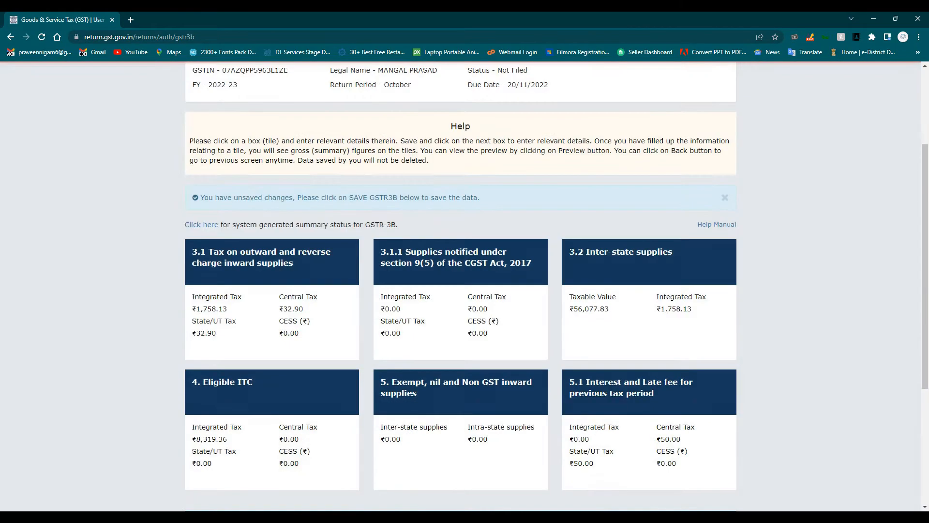
scroll(465, 285, "down", 2)
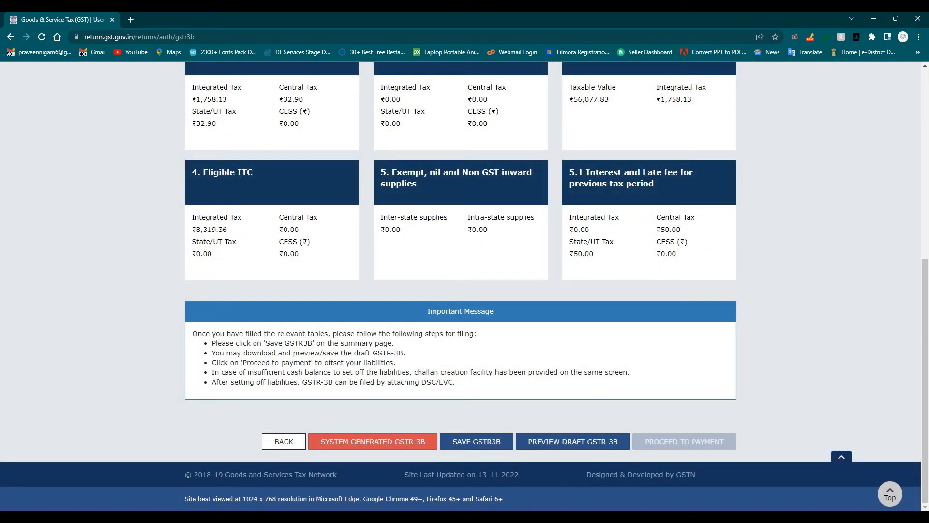
scroll(465, 285, "up", 10)
left_click(217, 249)
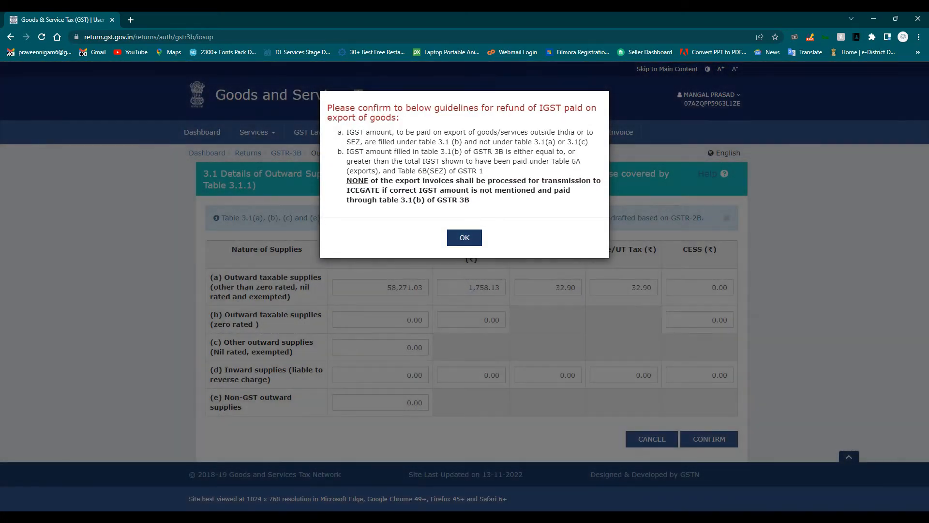
- Dismiss the IGST refund notice and review row (a): 58,271.03 taxable, 1,758.13 IGST, 32.90 central tax
left_click(465, 237)
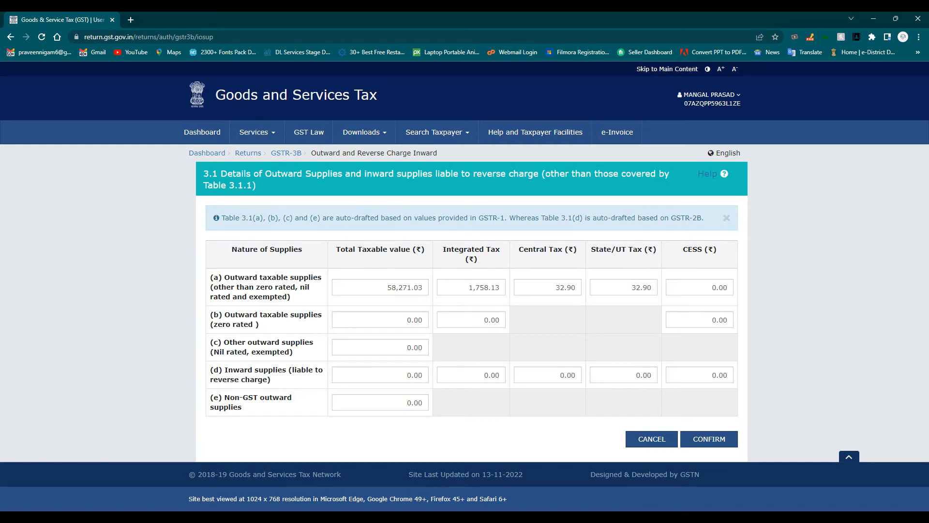
double_click(405, 288)
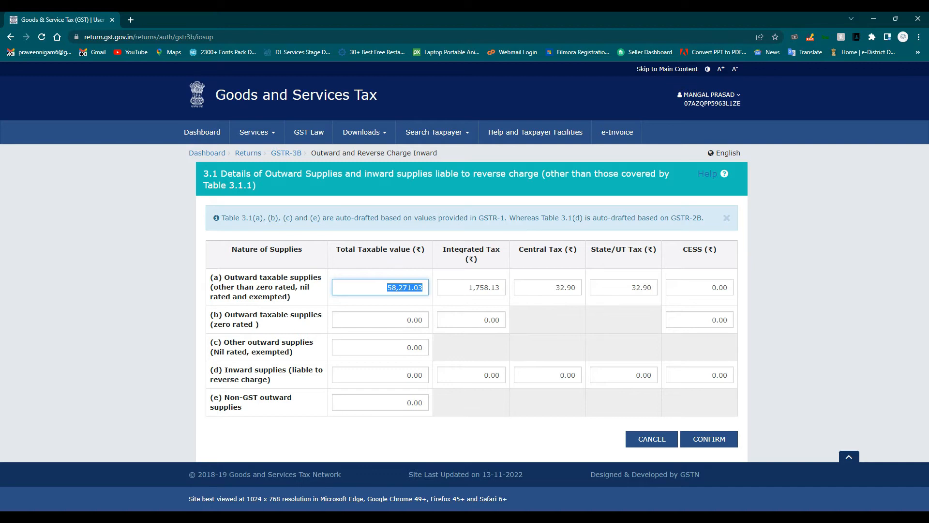
key("Tab")
key("Tab")
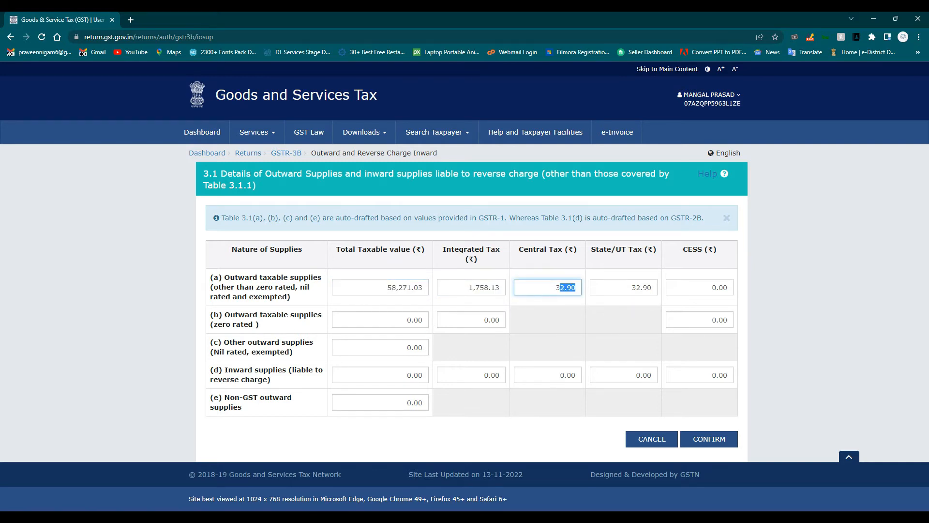
key("Tab")
left_click(473, 287)
- Note 58271.03, 1758.13 and 32.90*2 on separate Notepad lines, then switch back to the form
left_click(566, 287)
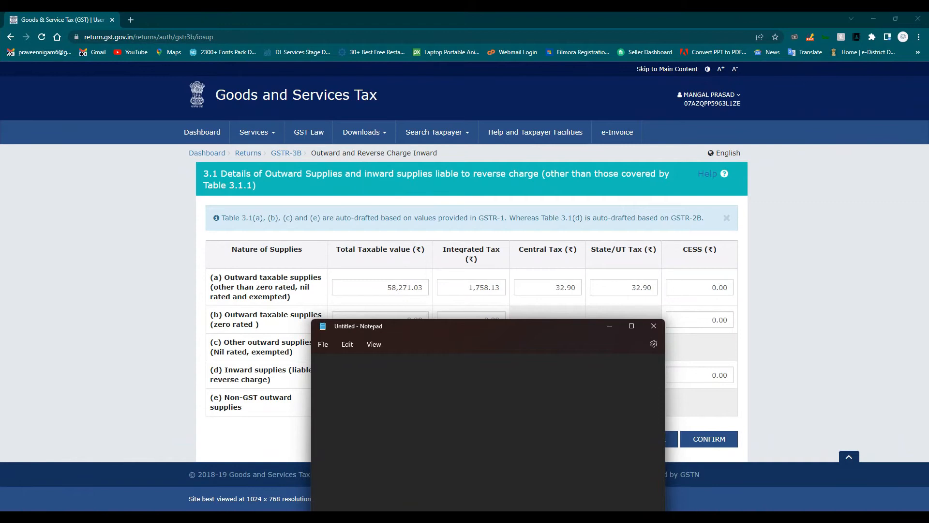
type("58271")
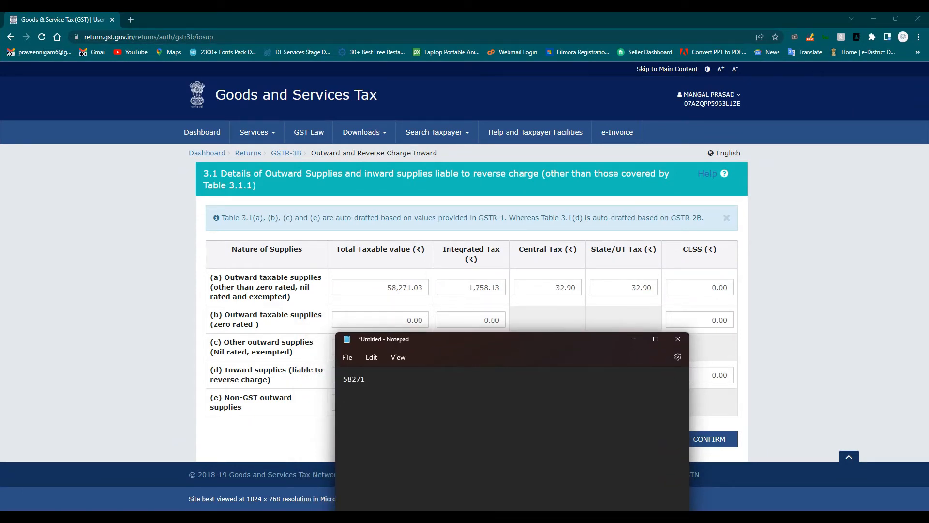
type(".03")
key("Return")
type("1758.")
type("13  ")
type("32.90")
type("*2")
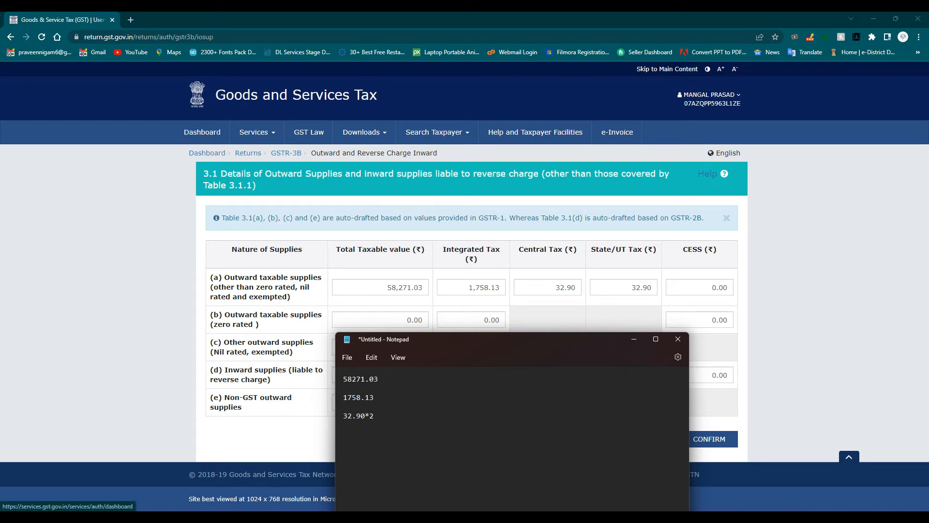
key("alt+Tab")
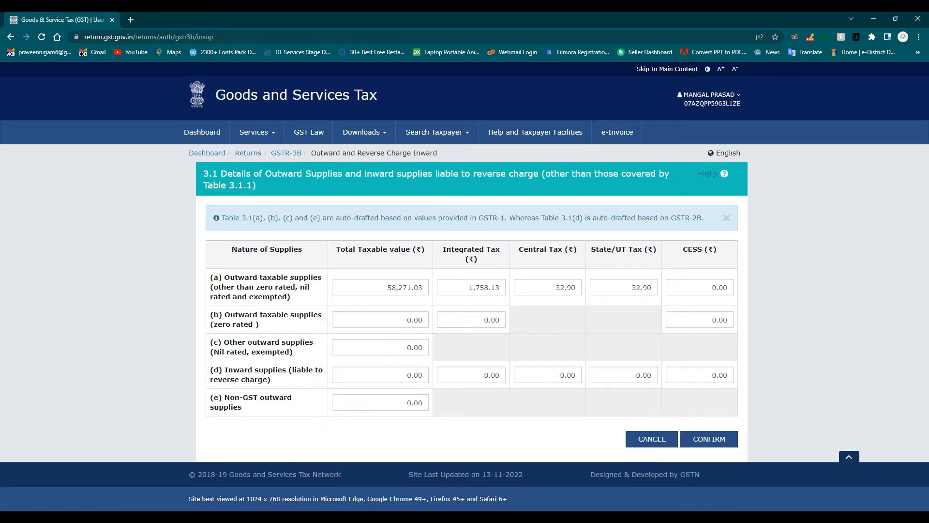
- Confirm the 3.1 outward supplies figures (₹1,758.13 IGST, ₹32.90 central/state tax)
left_click(709, 439)
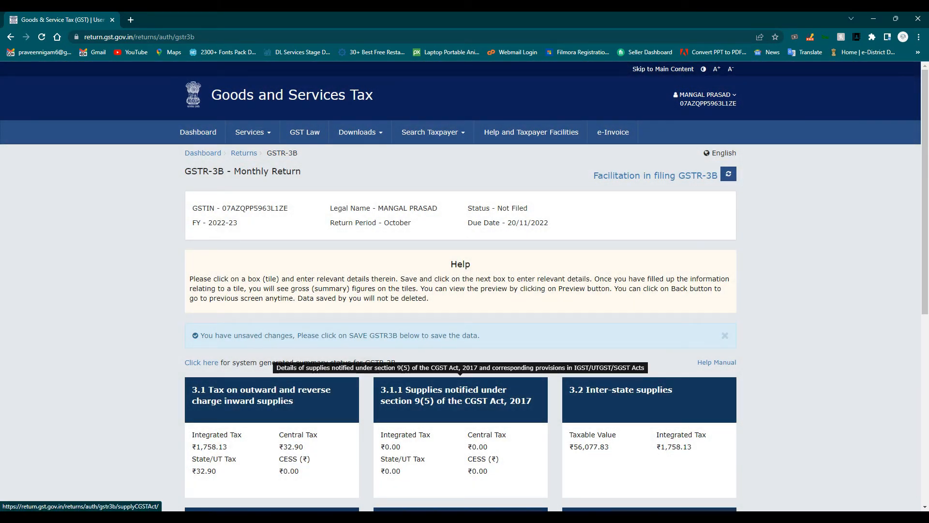
scroll(271, 377, "down", 3)
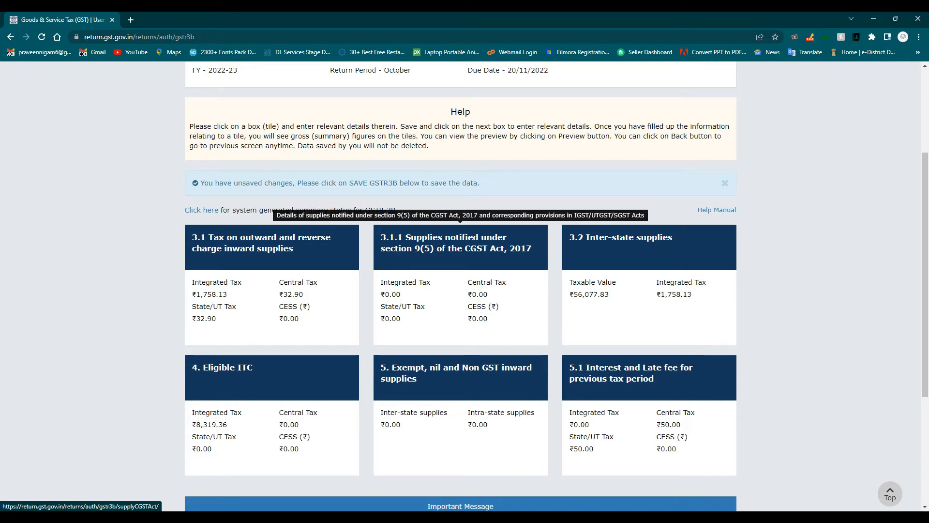
- Open the 3.1.1 form and paste 58271.03 from the notes as the row (i) taxable value
left_click(460, 263)
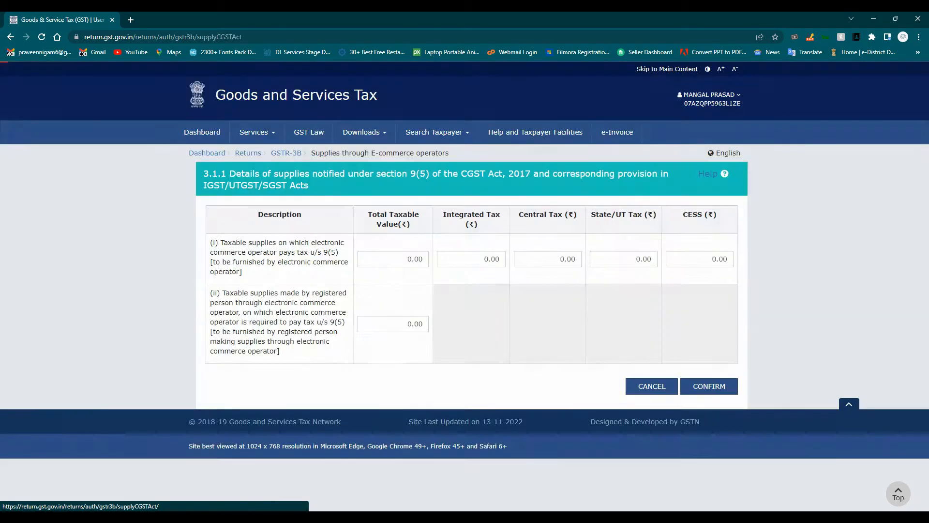
key("alt+Tab")
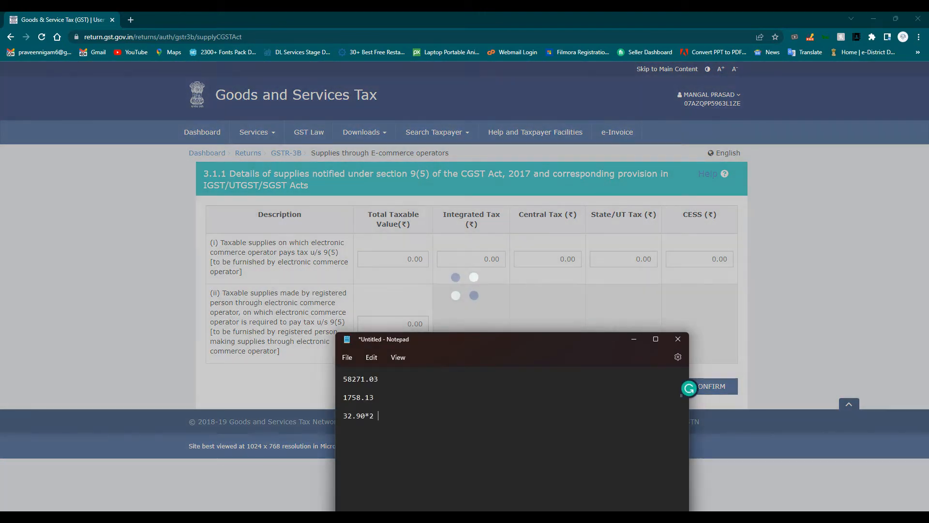
left_click_drag(359, 340, 429, 429)
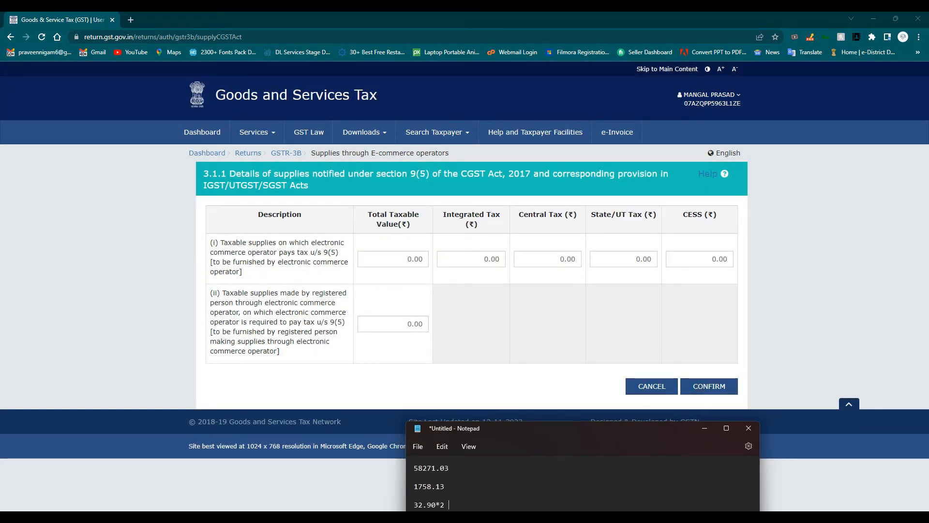
double_click(431, 468)
key("ctrl+c")
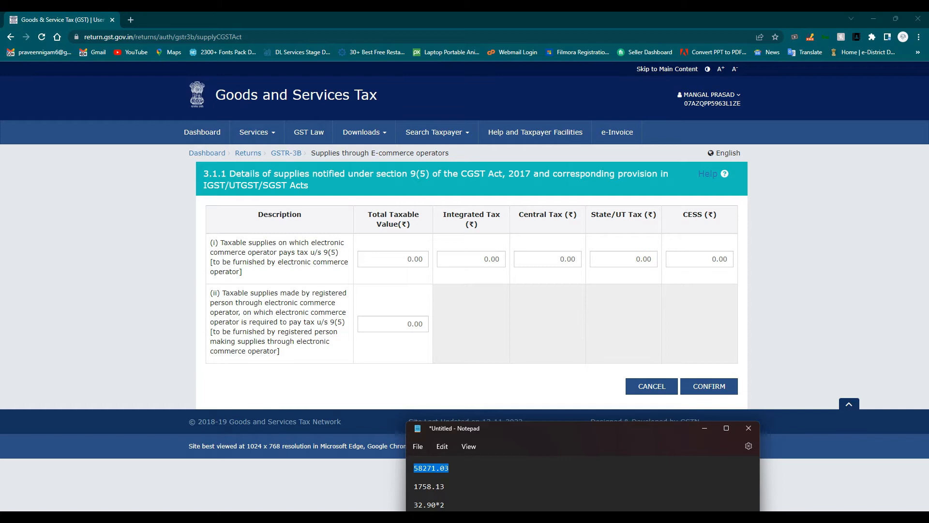
left_click(405, 259)
key("ctrl+v")
- Paste 1758.13 as integrated tax and 32.90 as central tax from the notes
left_click(472, 259)
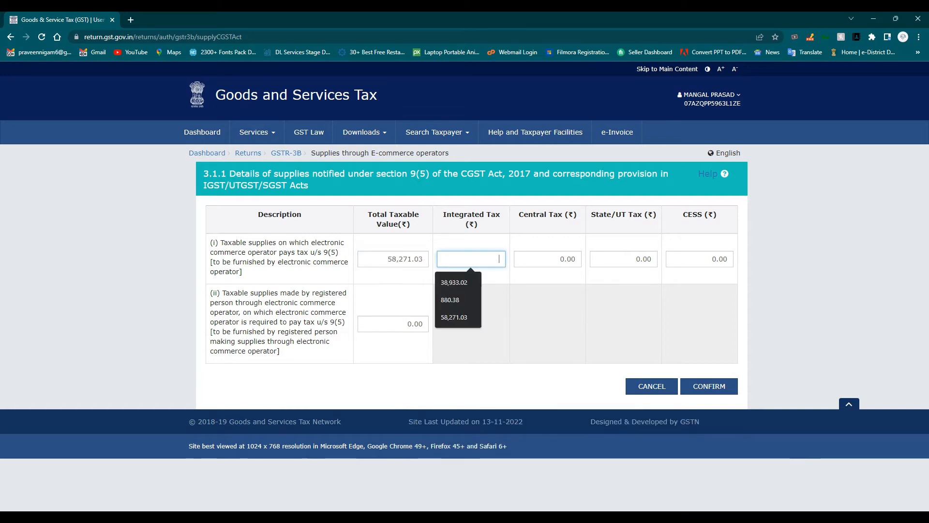
key("alt+Tab")
double_click(428, 486)
key("ctrl+c")
key("alt+Tab")
key("ctrl+v")
key("alt+Tab")
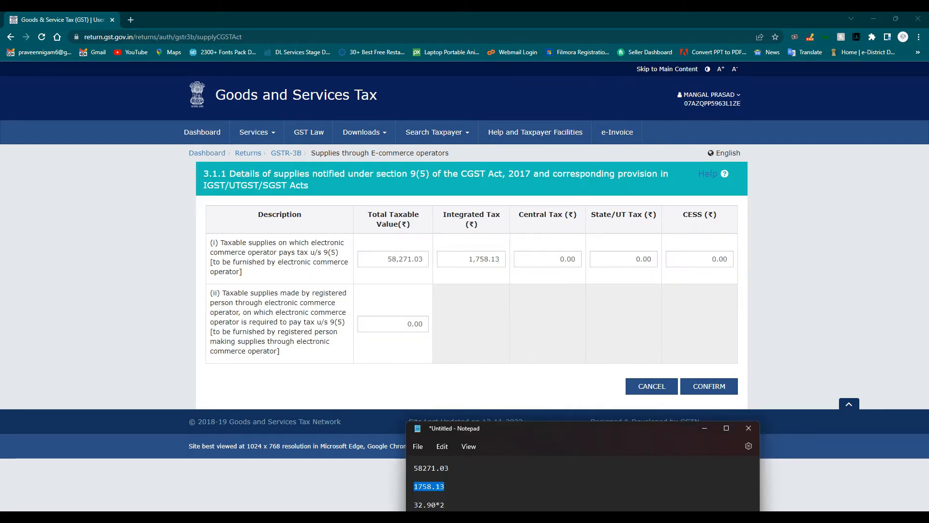
left_click(415, 495)
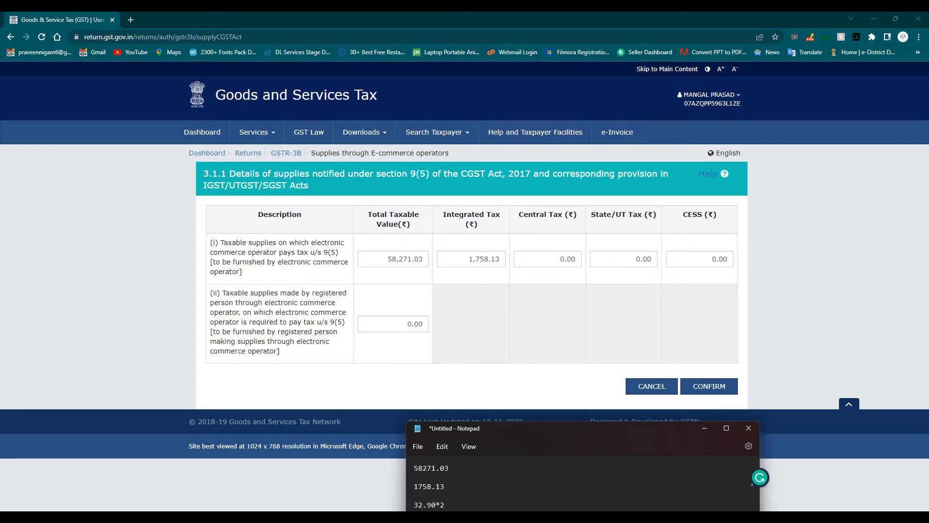
double_click(425, 505)
key("ctrl+c")
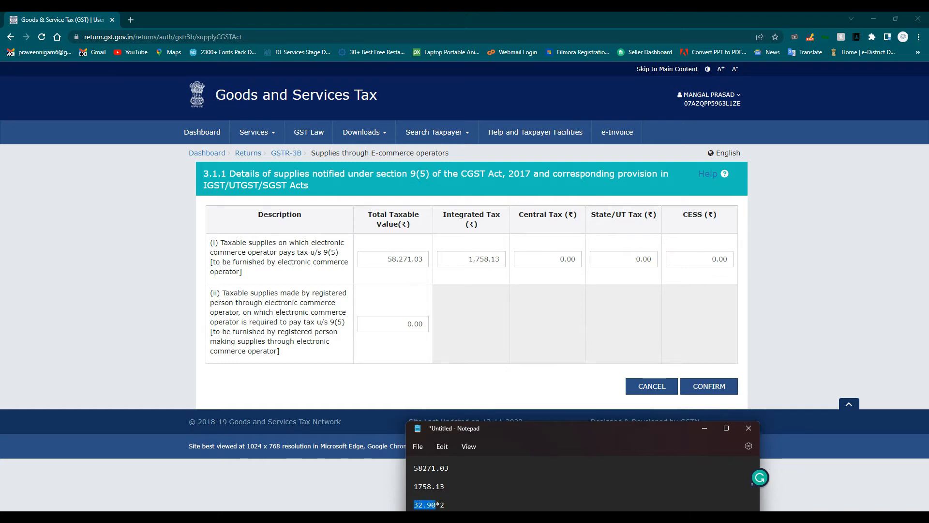
key("alt+Tab")
left_click(547, 259)
key("ctrl+v")
left_click(571, 334)
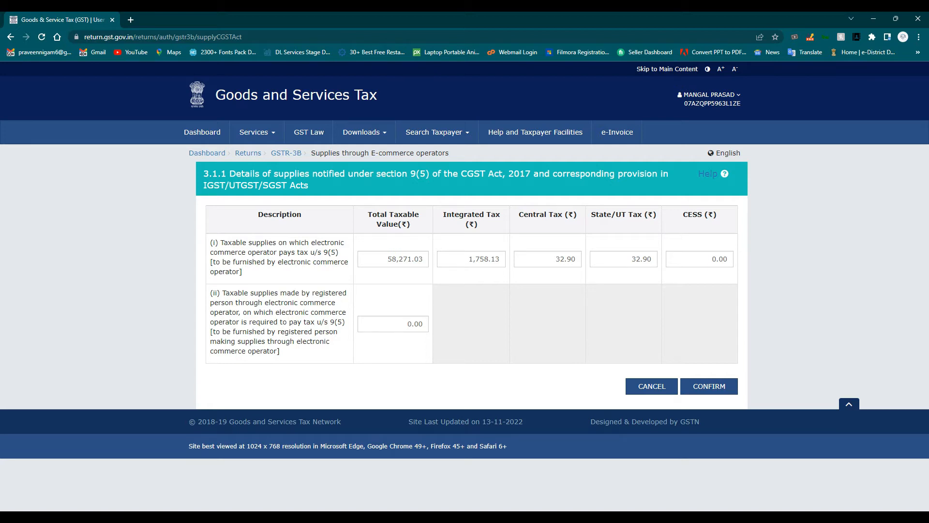
- Confirm the 3.1.1 supplies details and scroll down to the 4. Eligible ITC tile
left_click(709, 386)
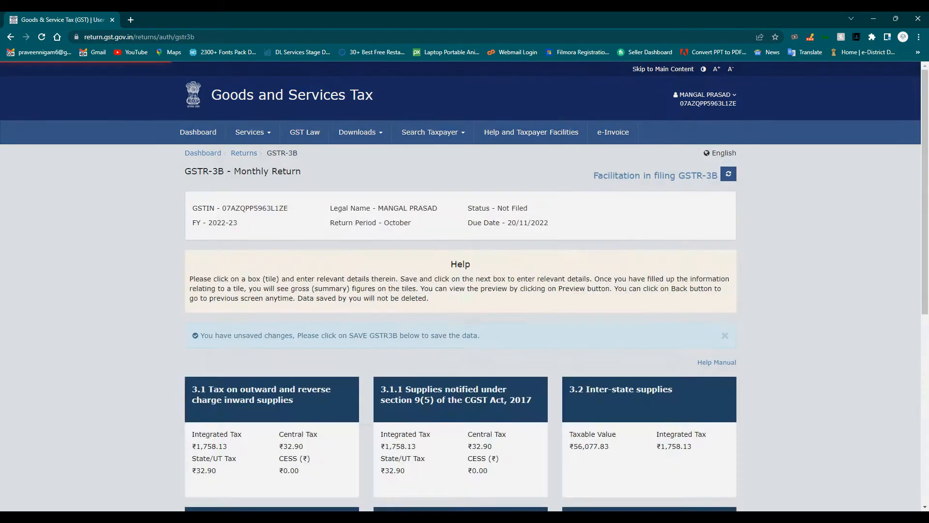
scroll(460, 286, "down", 5)
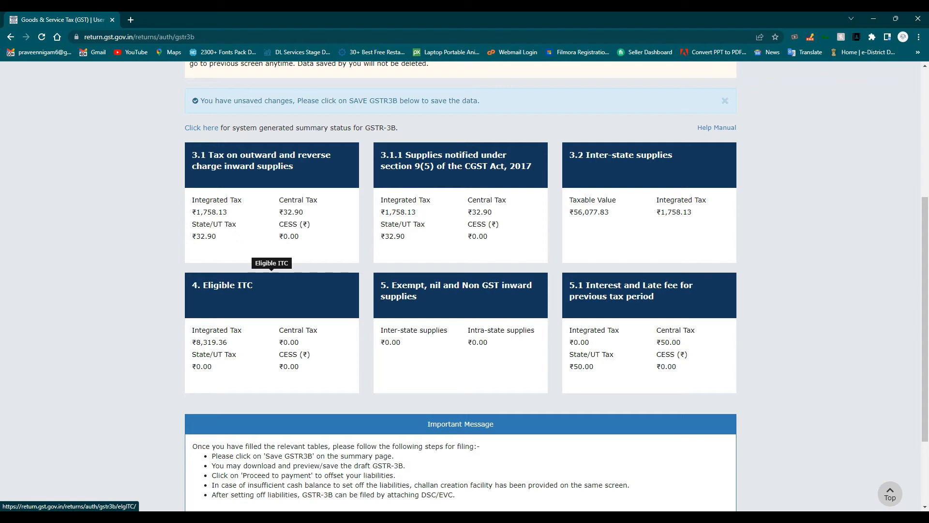
- Confirm Eligible ITC: ₹8,343.85 all other ITC, ₹24.49 reversed, ₹8,319.36 net
left_click(271, 283)
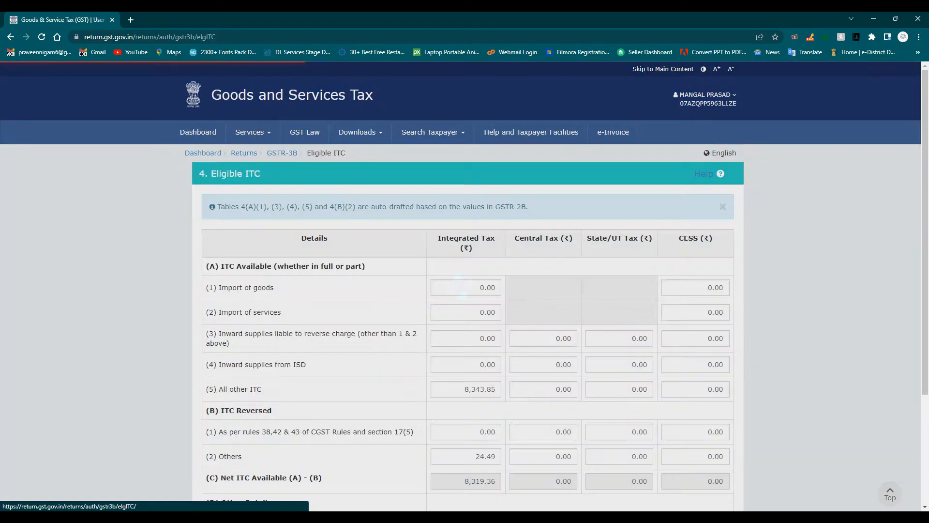
scroll(464, 286, "down", 3)
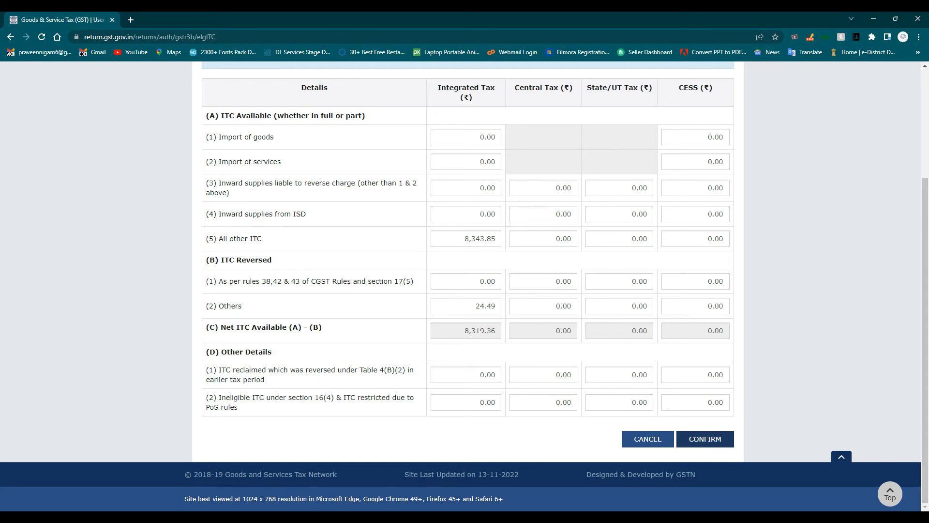
left_click(705, 439)
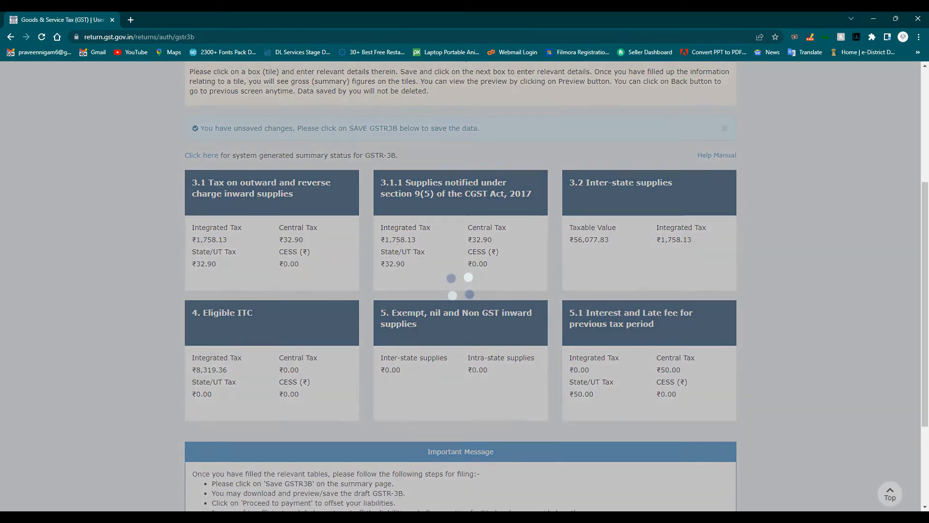
- Save the GSTR-3B draft and refresh until the save is reported as processed successfully
scroll(649, 309, "down", 2)
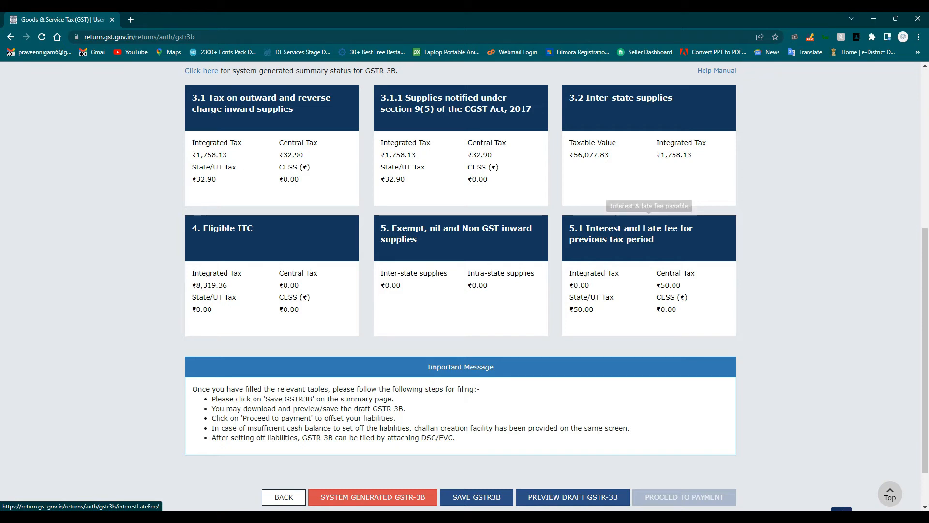
scroll(648, 237, "down", 2)
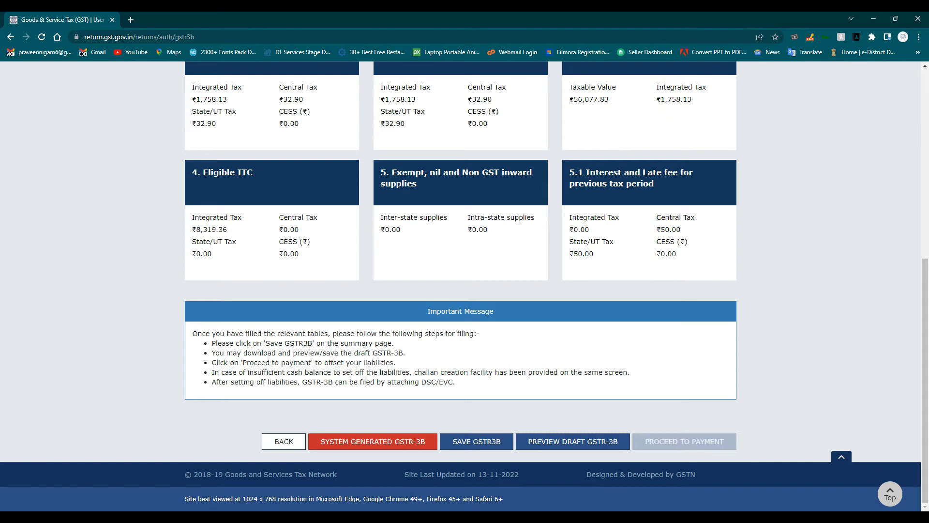
scroll(459, 286, "up", 8)
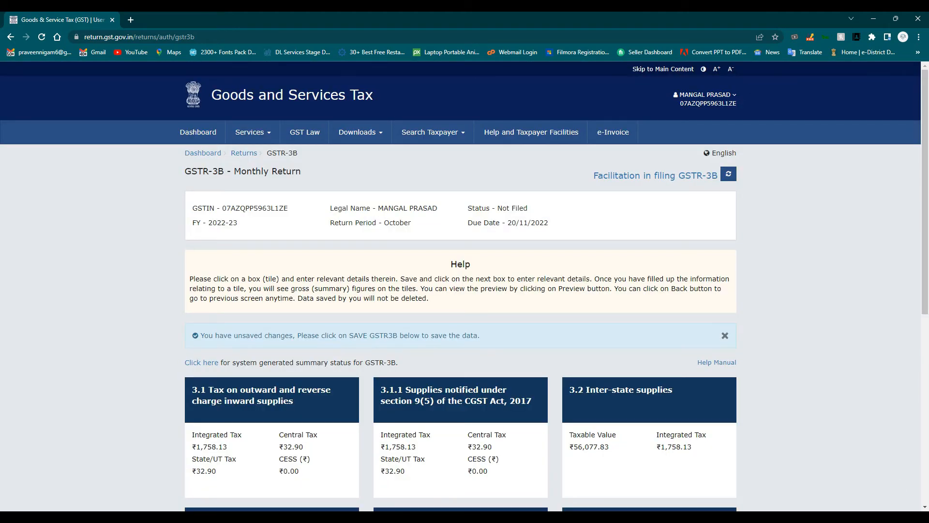
scroll(464, 286, "down", 8)
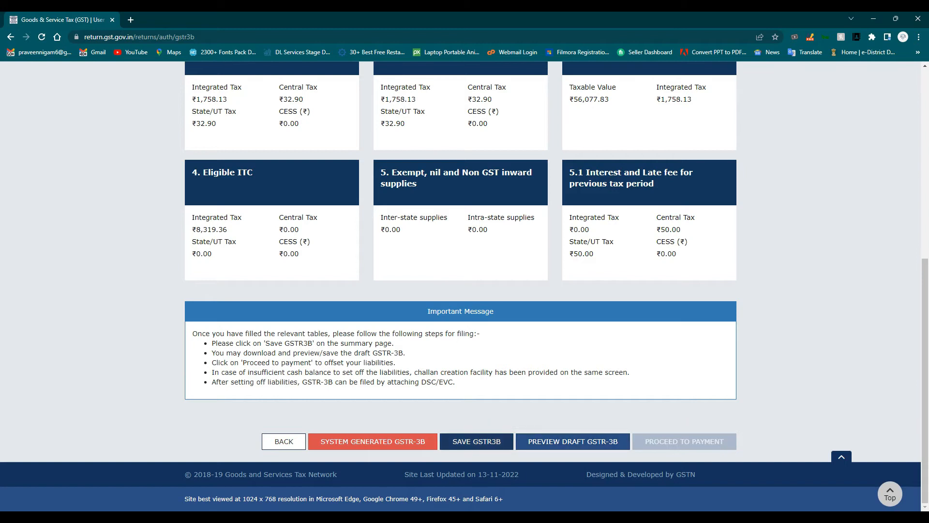
left_click(477, 441)
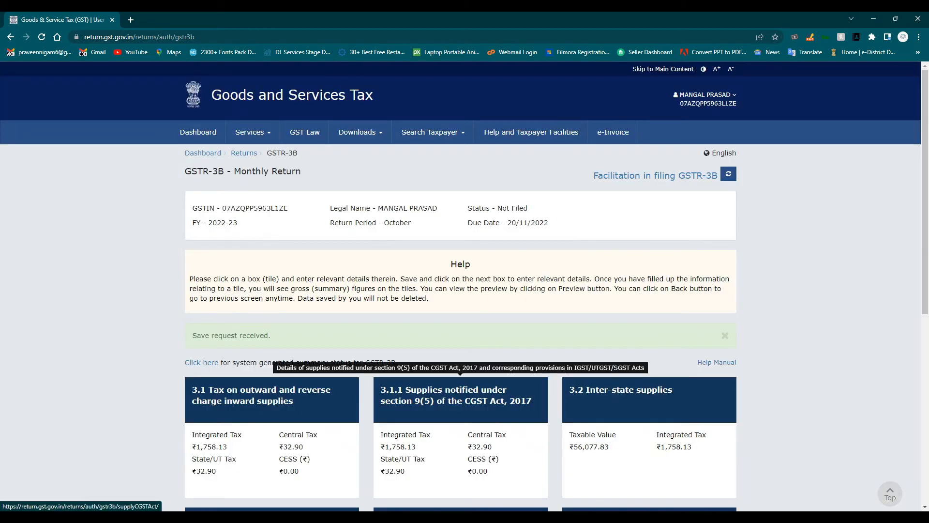
scroll(461, 387, "down", 7)
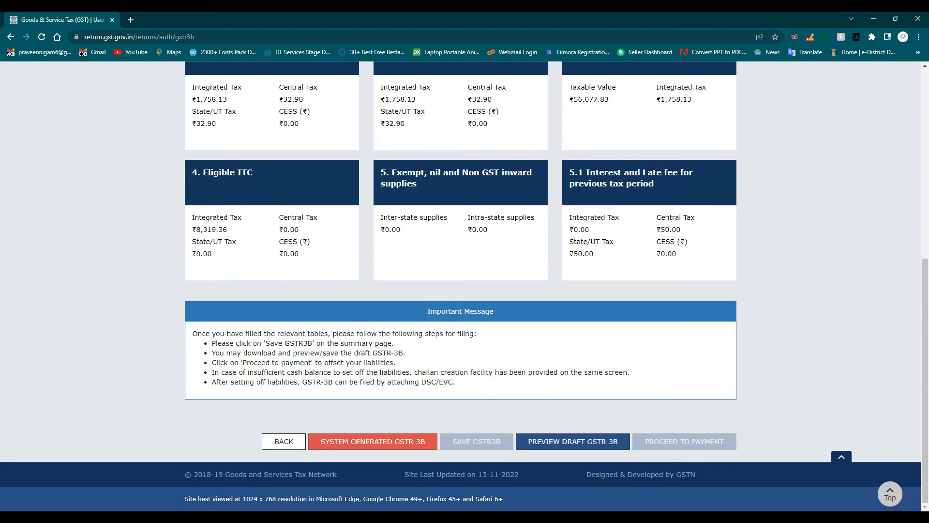
scroll(460, 338, "up", 8)
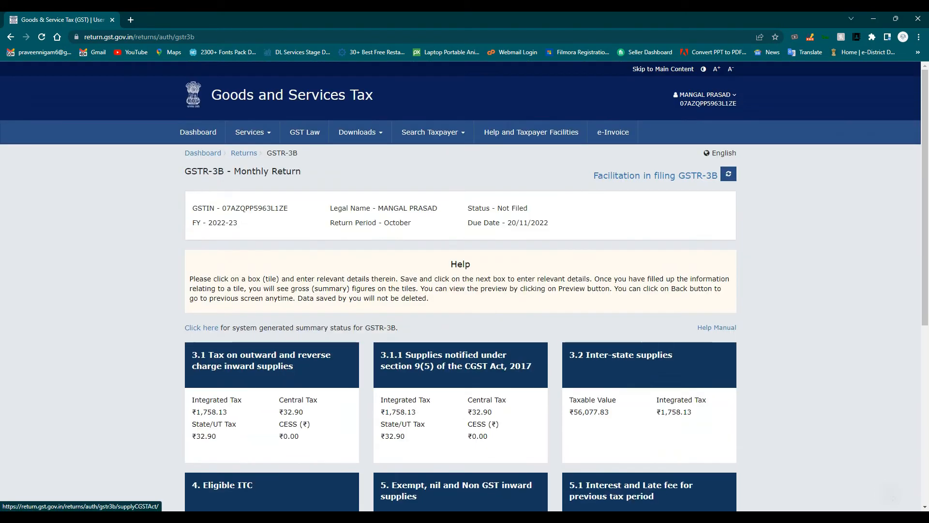
left_click(729, 174)
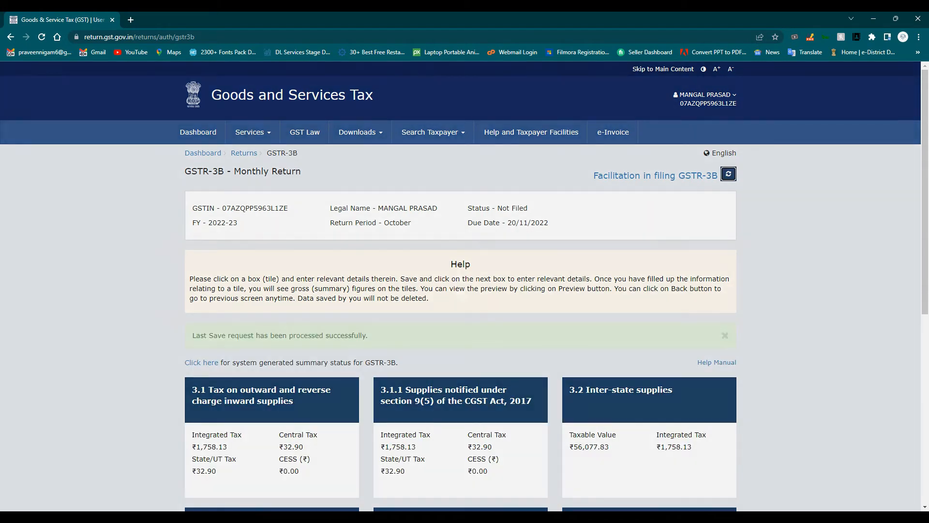
scroll(460, 242, "down", 8)
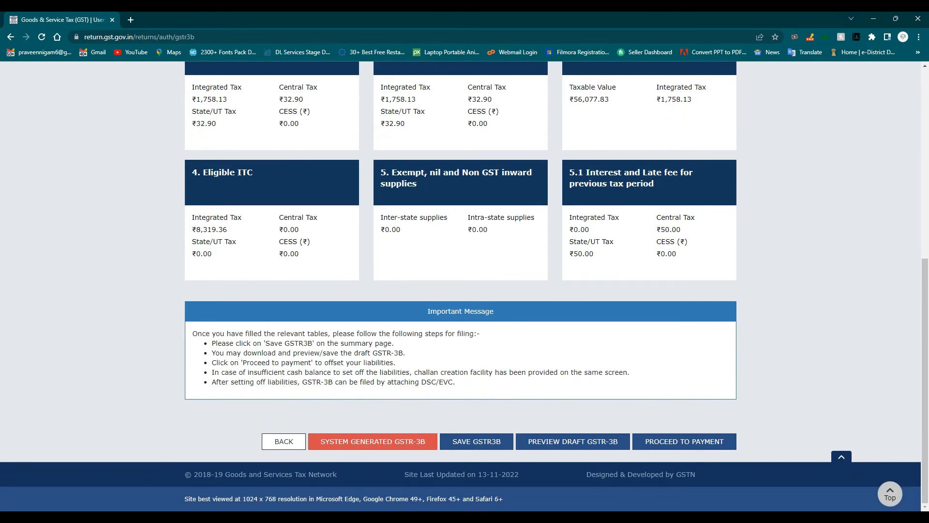
- Review the 6.1 Payment of tax tables and attempt to offset liabilities
left_click(684, 441)
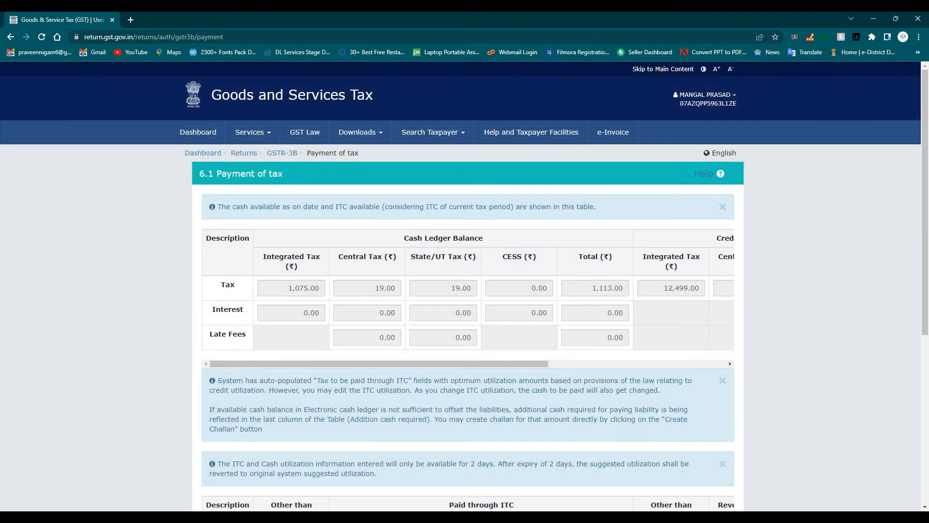
left_click_drag(387, 363, 564, 363)
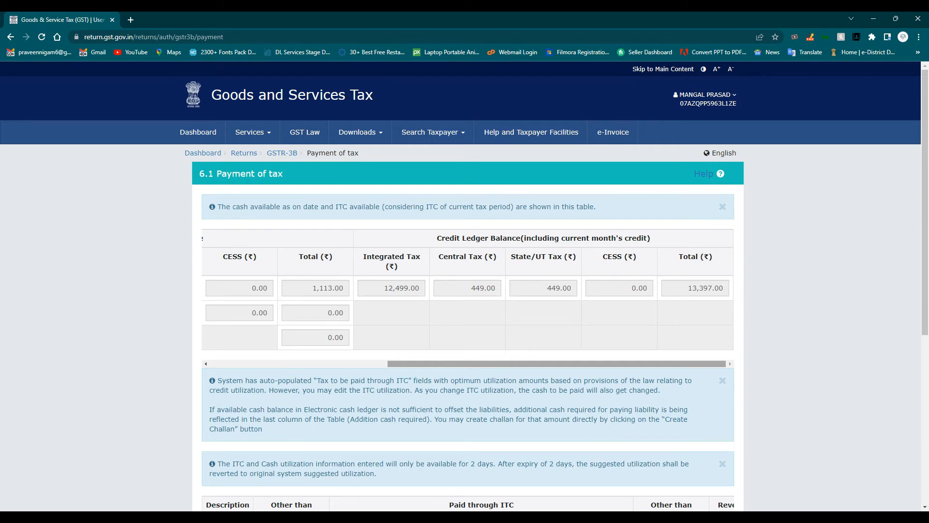
left_click_drag(565, 364, 386, 364)
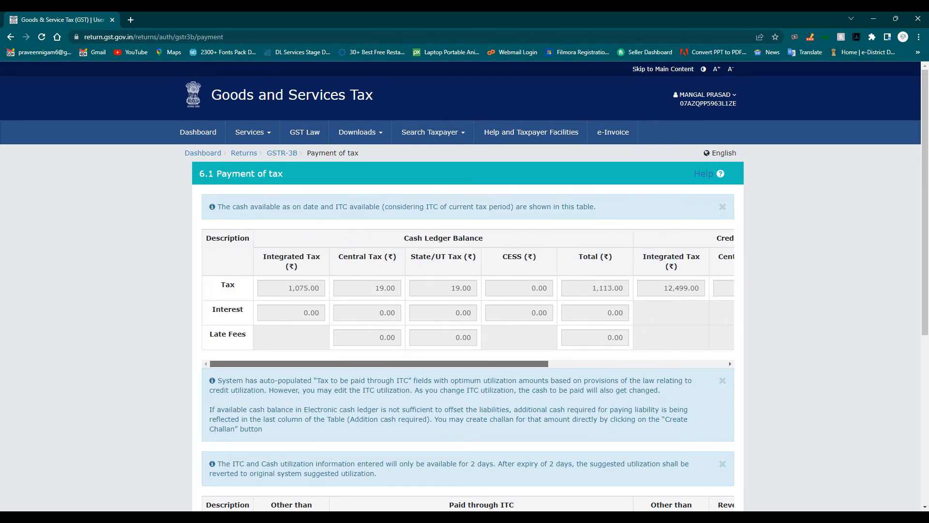
scroll(464, 291, "down", 6)
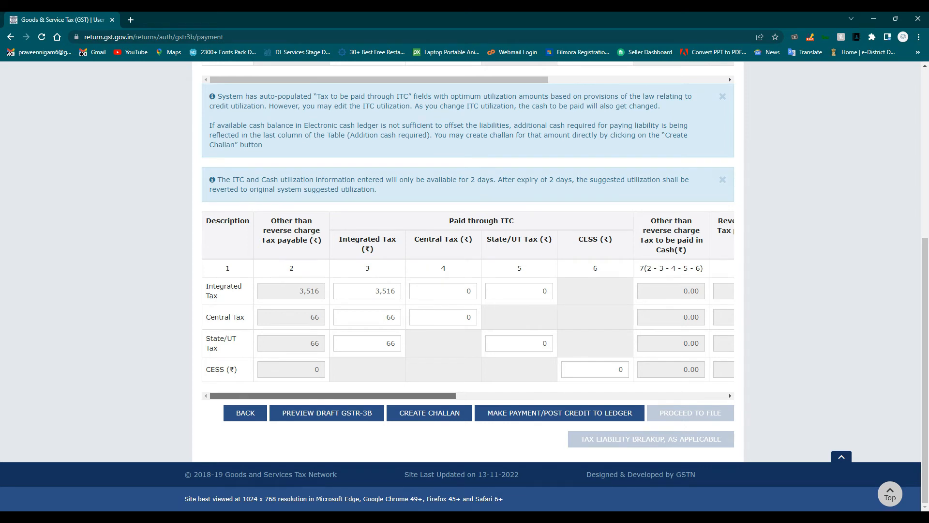
scroll(686, 263, "right", 10)
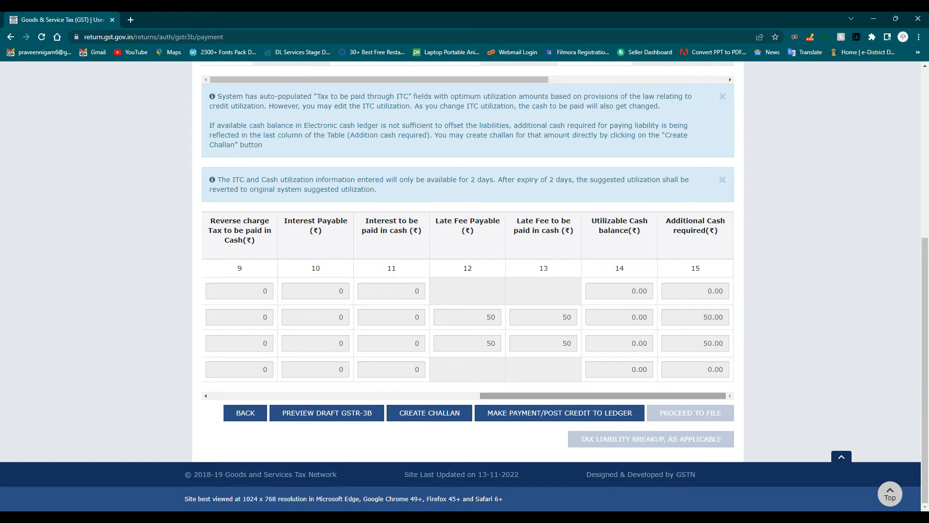
scroll(467, 297, "left", 10)
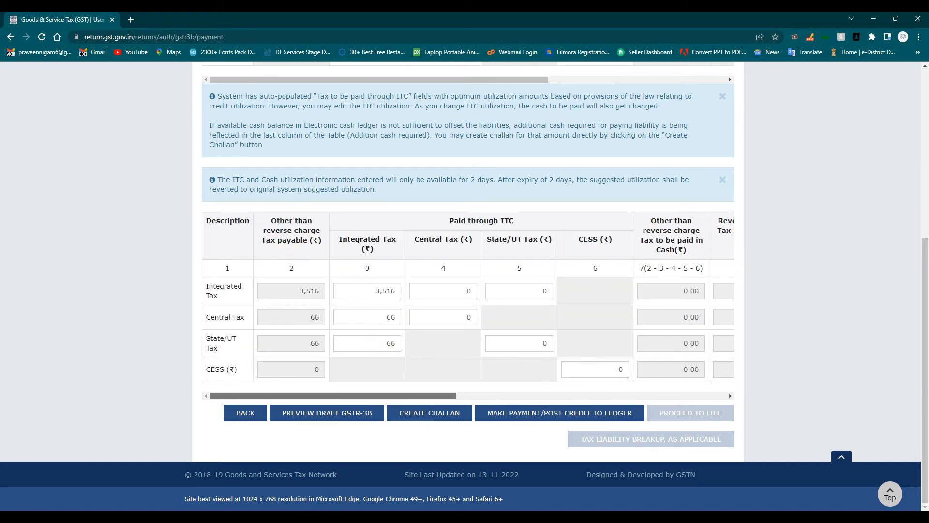
scroll(468, 296, "right", 10)
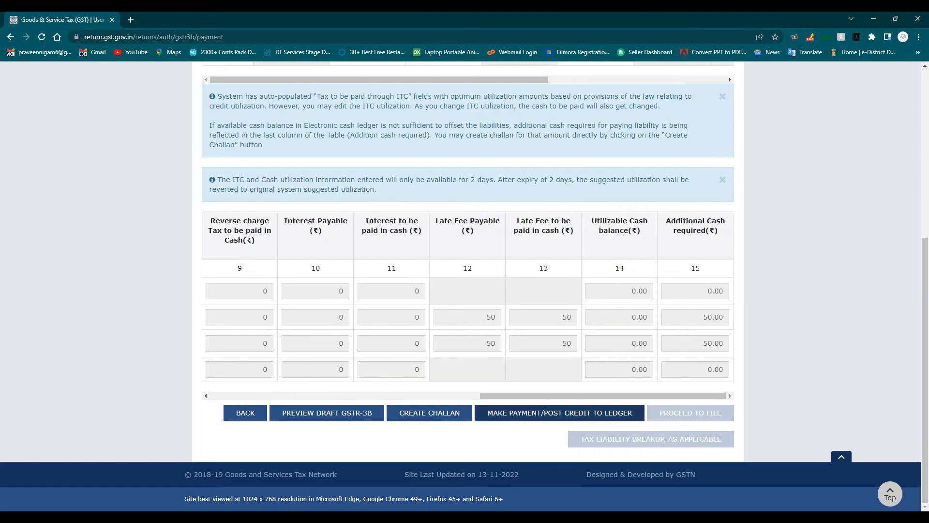
left_click(559, 413)
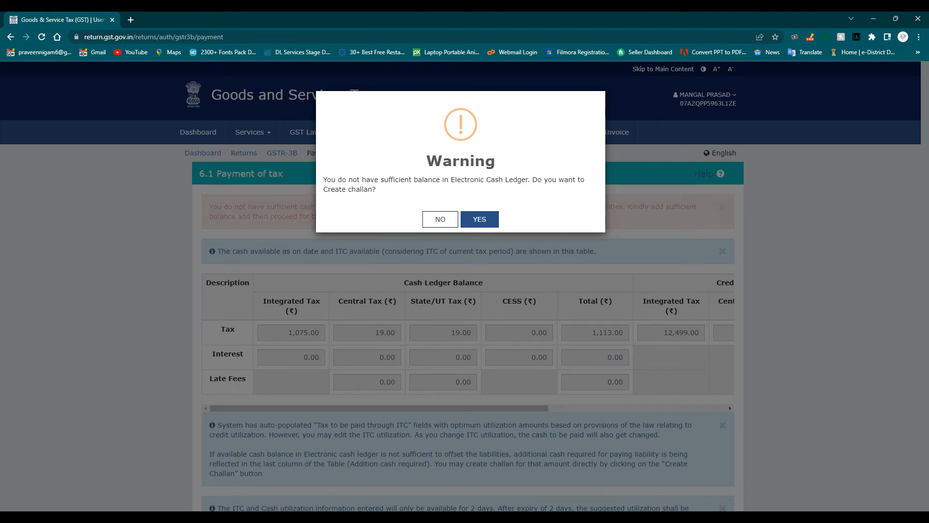
- Agree to create a challan for the shortfall and generate the ₹100 E-Payment challan
key("Return")
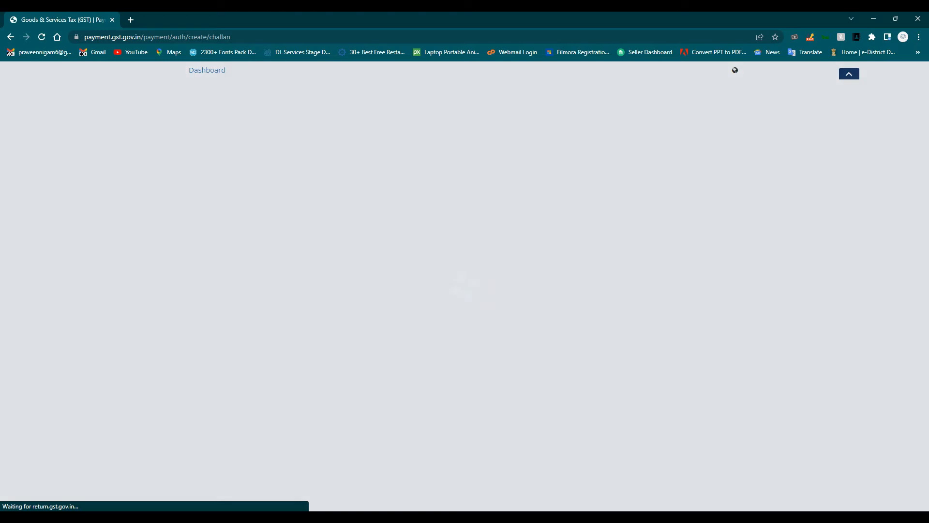
scroll(464, 290, "down", 2)
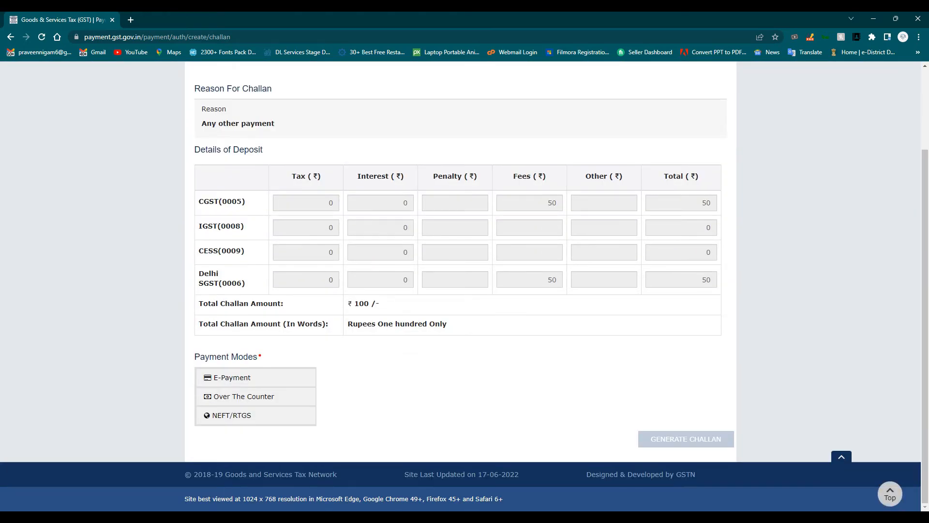
scroll(465, 290, "up", 2)
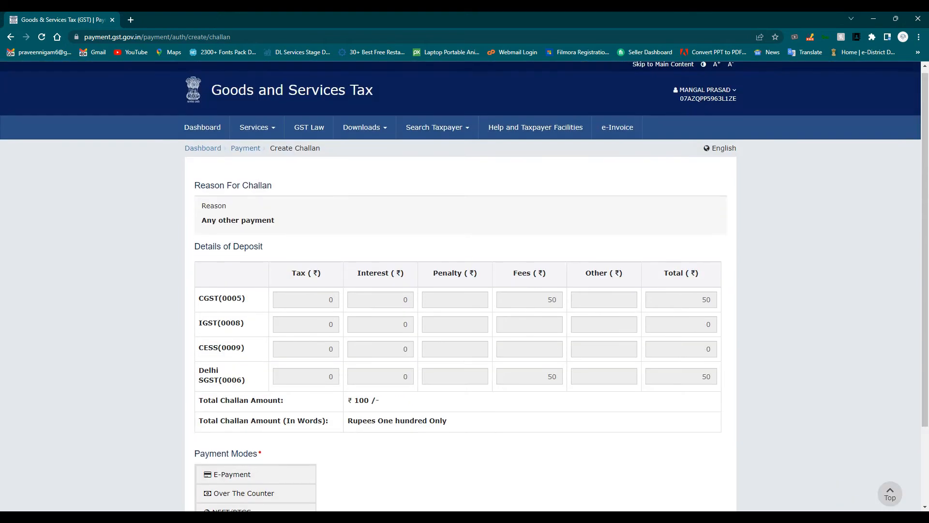
scroll(465, 291, "down", 2)
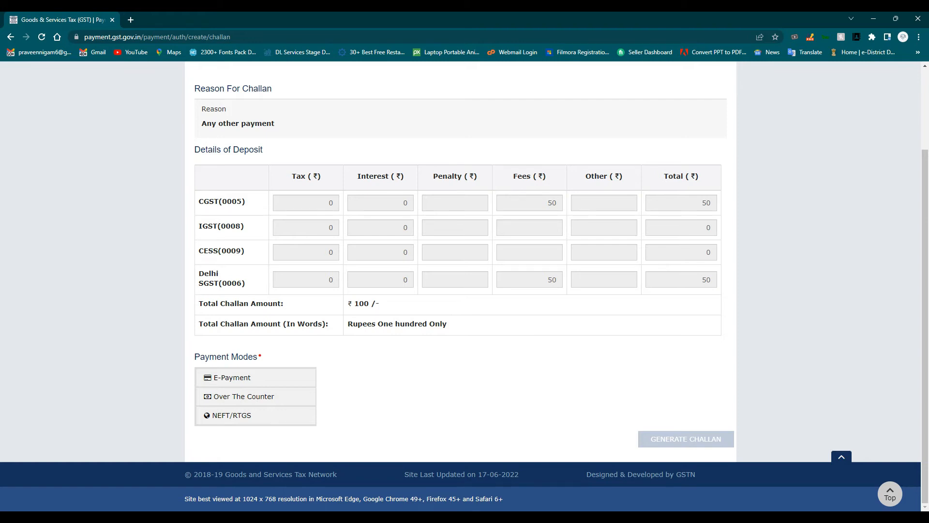
scroll(465, 291, "up", 2)
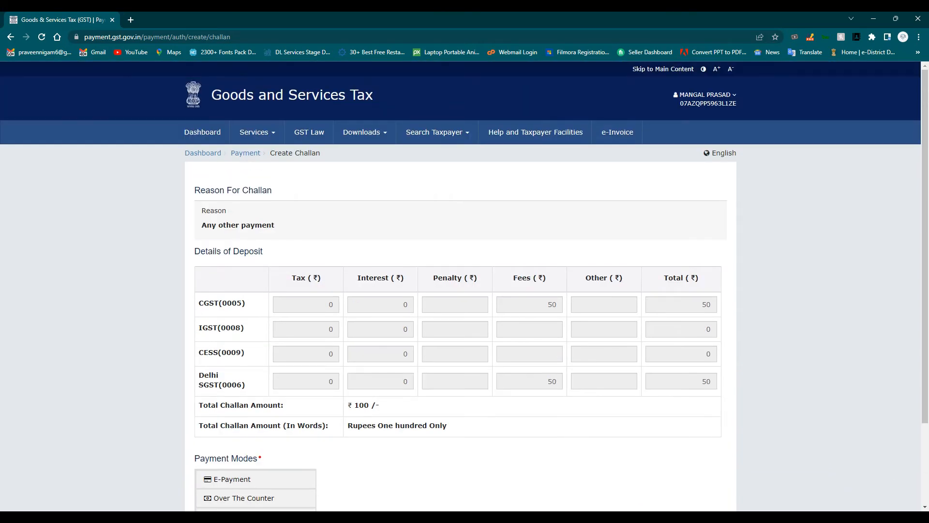
scroll(465, 290, "down", 2)
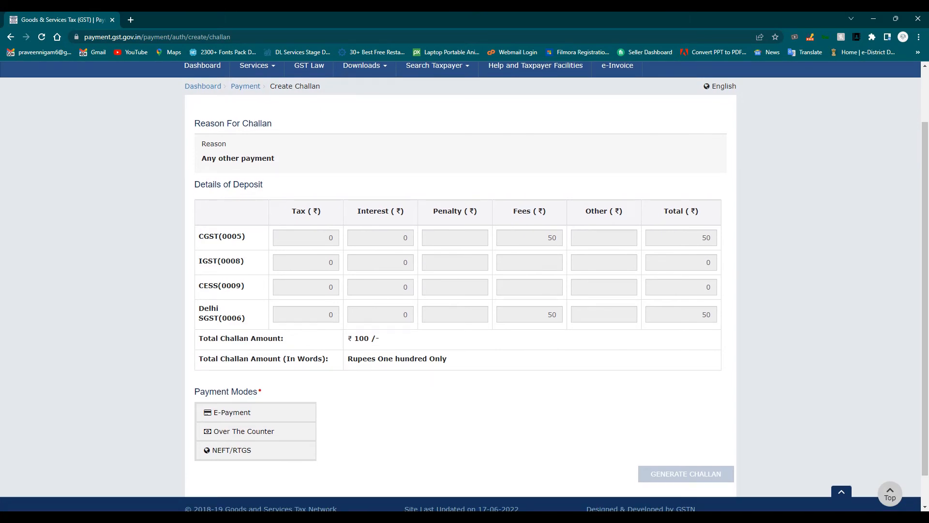
left_click(232, 413)
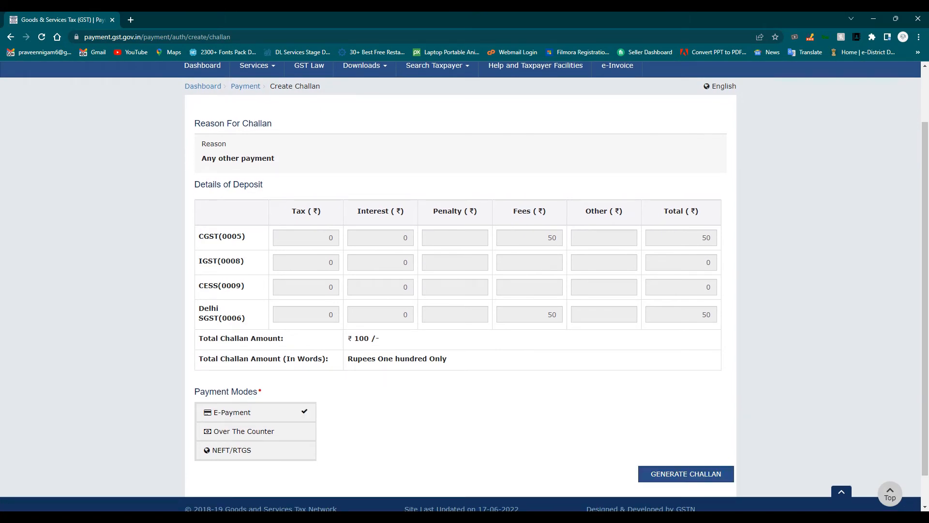
left_click(680, 476)
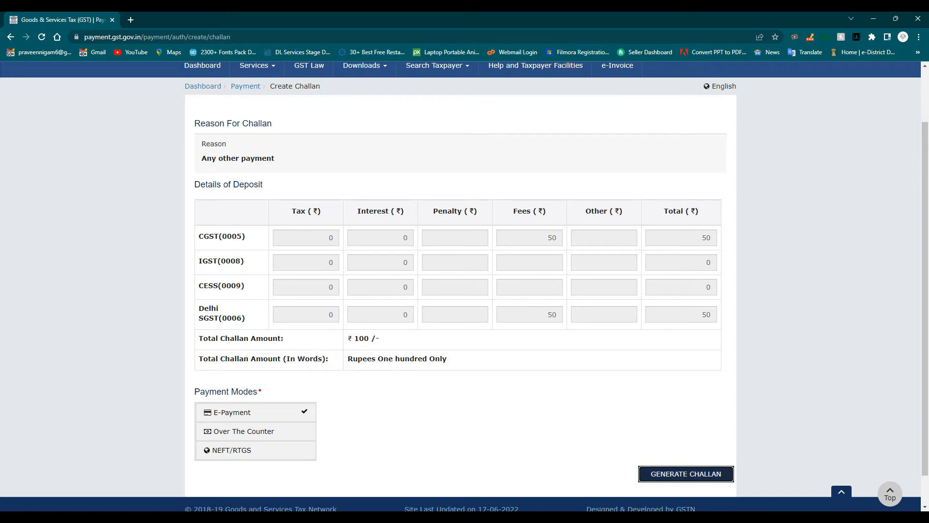
- Pick AXIS BANK under Preferred Banks, accept the terms, and make the payment
scroll(461, 286, "down", 7)
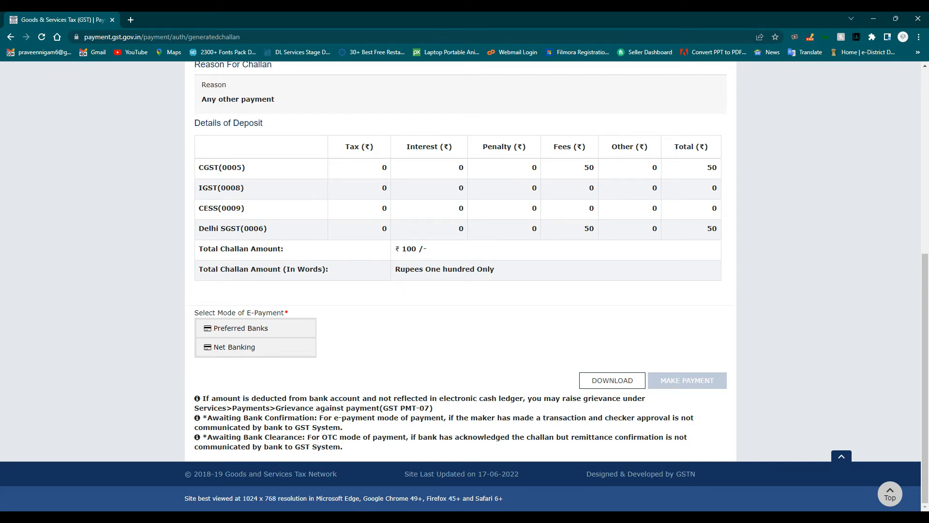
left_click(256, 328)
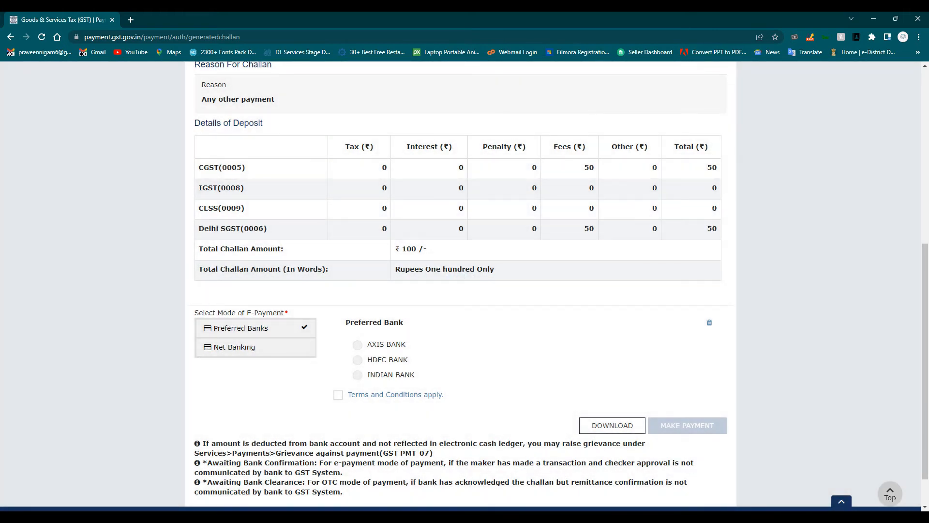
left_click(358, 345)
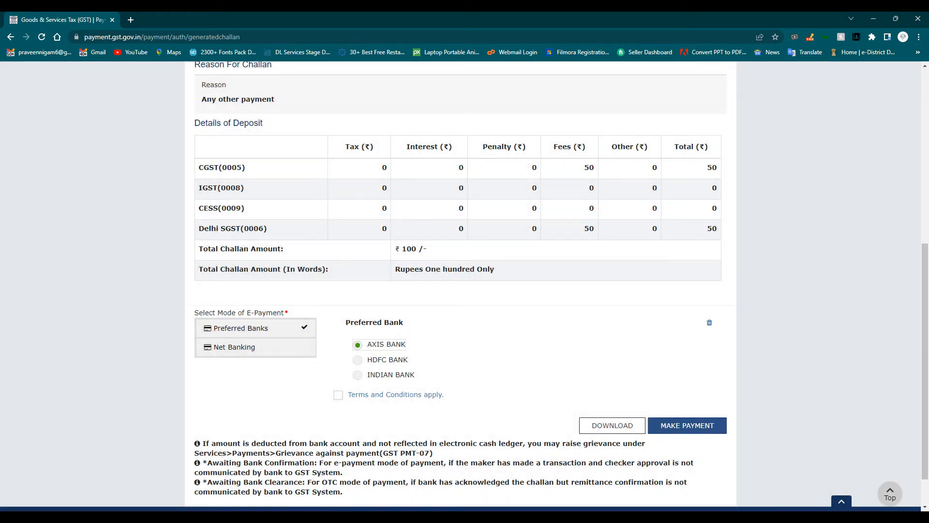
left_click(339, 395)
left_click(687, 426)
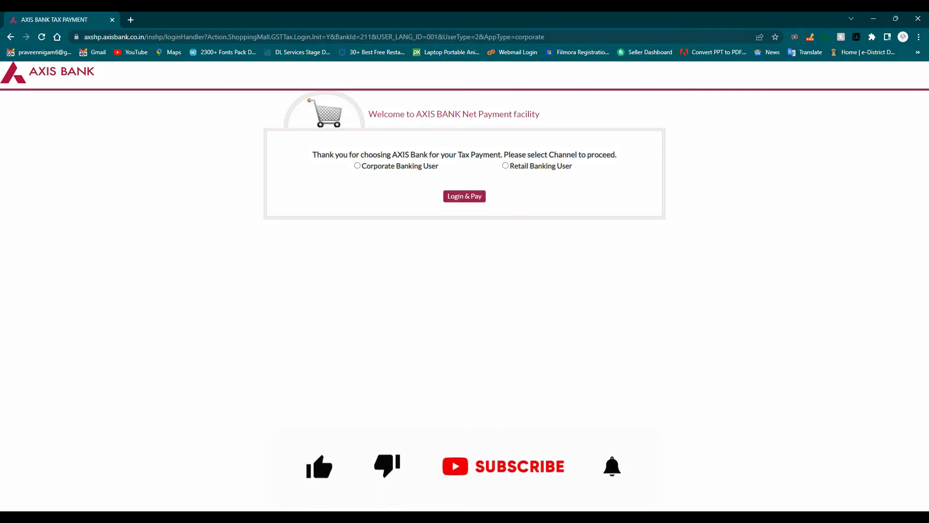
- Choose the Retail Banking User channel and log in to Axis Bank
left_click(357, 166)
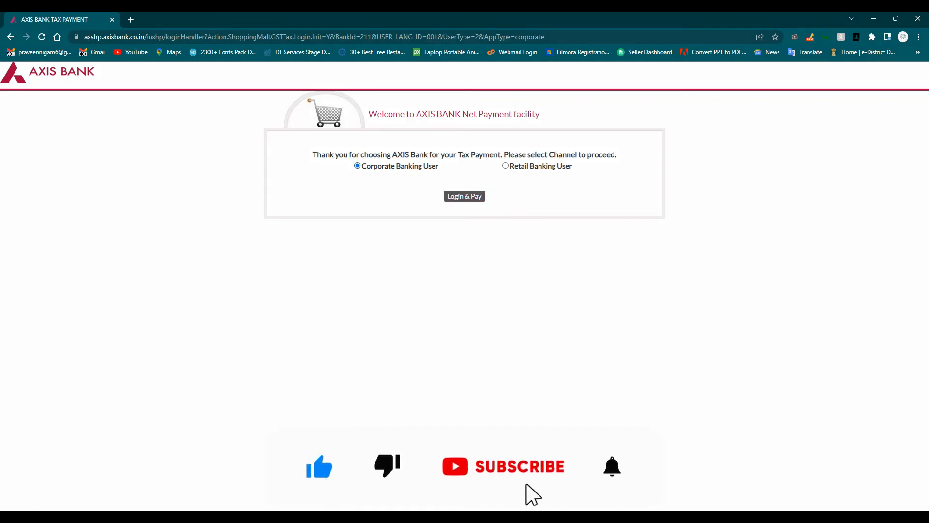
left_click(505, 166)
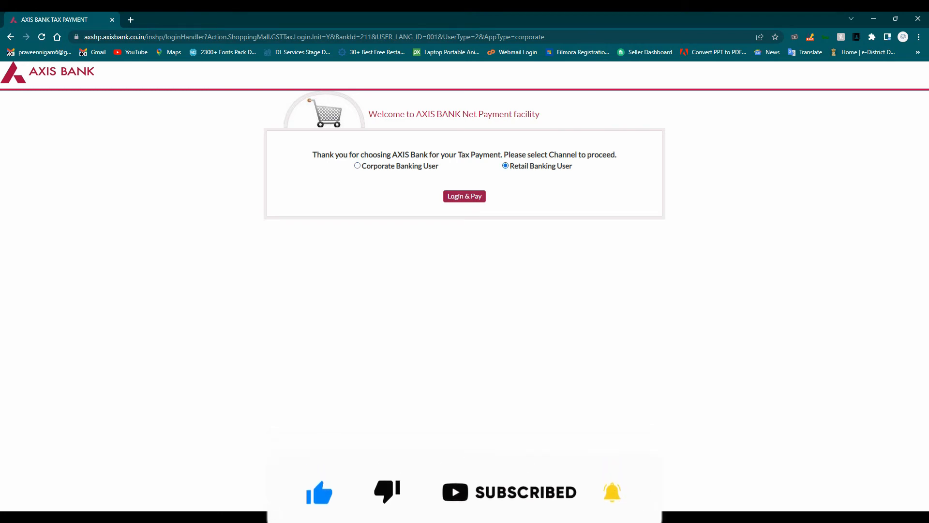
left_click(465, 196)
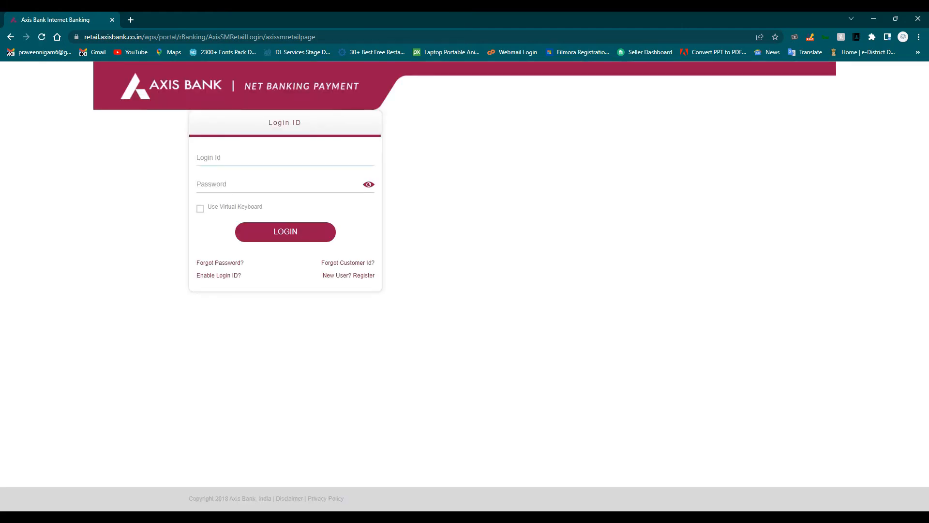
key("Return")
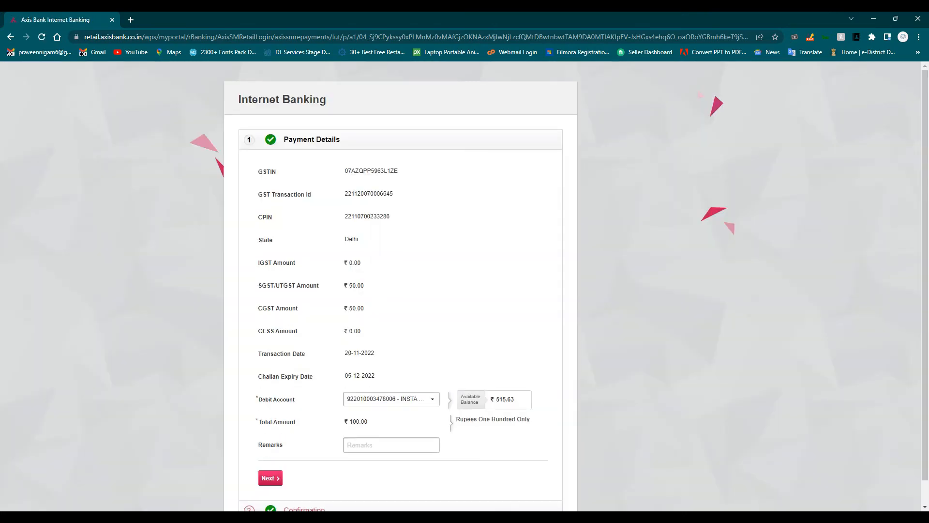
- Enter the remark 'GST SURISTGANJ' and submit the payment details
scroll(464, 286, "down", 1)
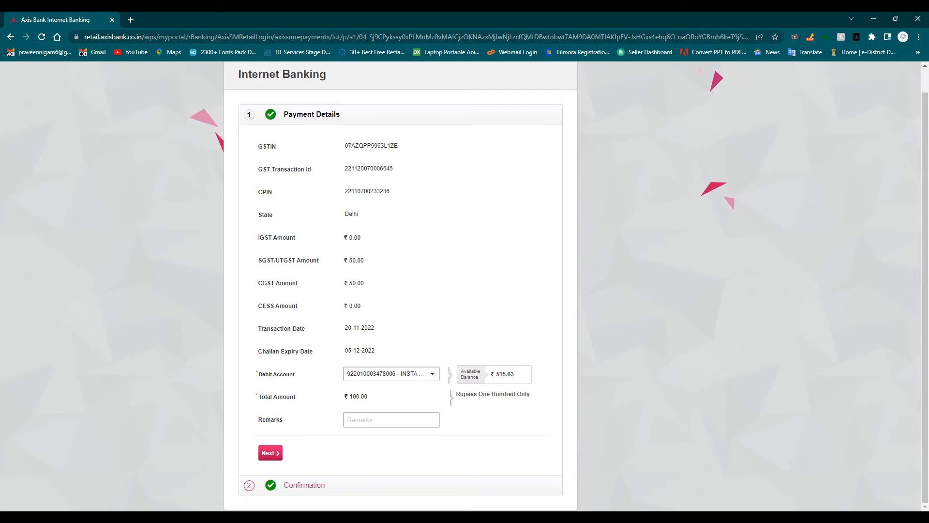
left_click(391, 420)
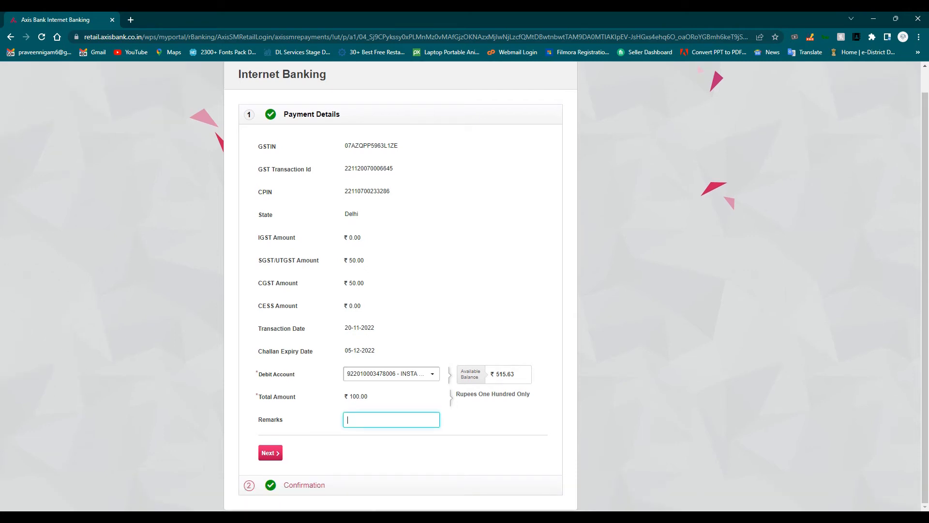
type("gst")
key("BackSpace")
key("BackSpace")
key("BackSpace")
type("GST SURISTGANJ")
key("Tab")
key("Return")
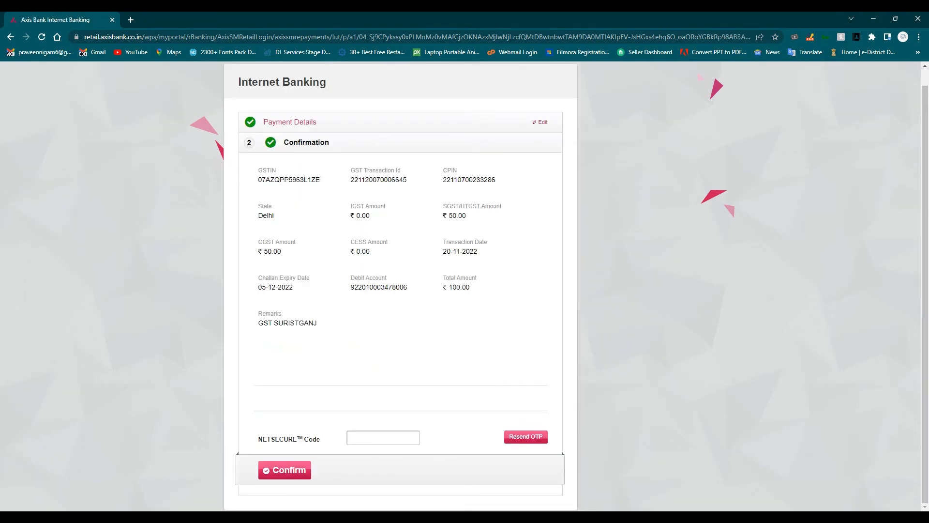
- Enter the NETSECURE code and confirm the ₹100 tax payment
left_click(383, 437)
type("••")
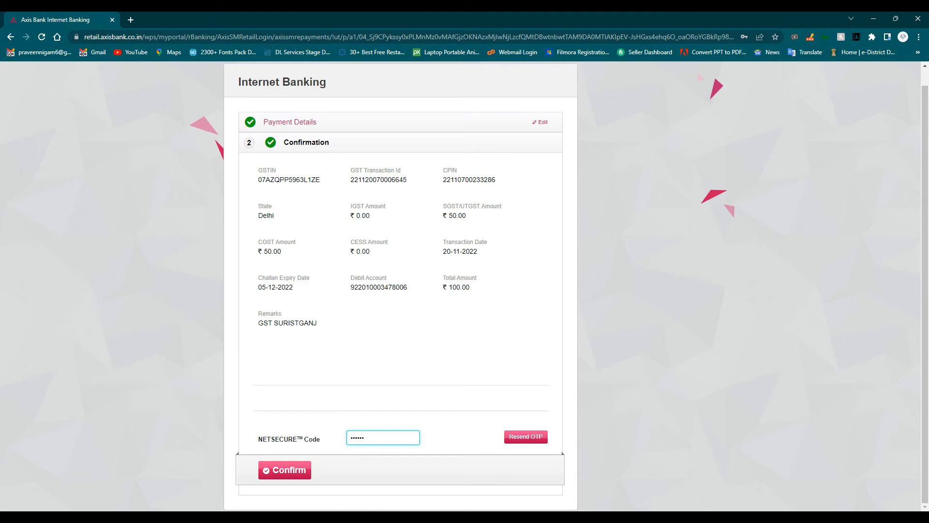
key("ctrl+a")
type("••")
key("Return")
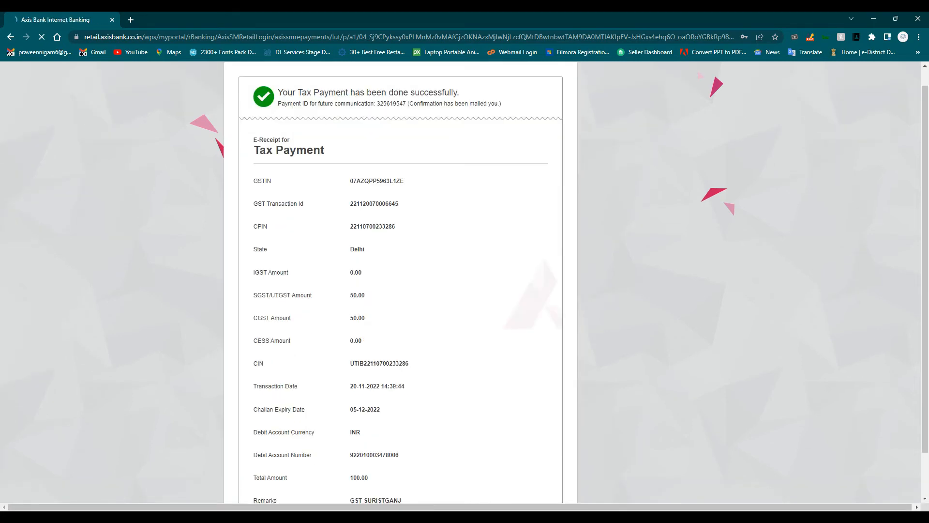
scroll(400, 280, "down", 1)
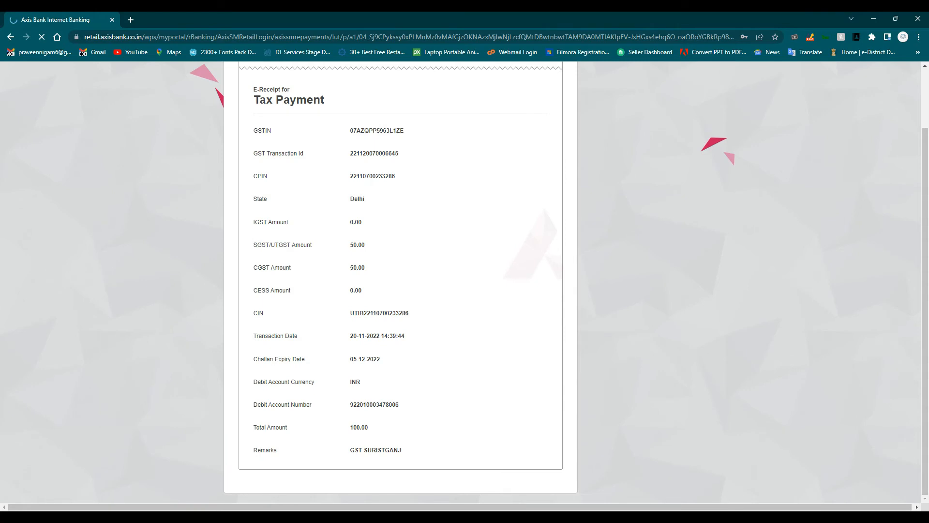
scroll(401, 281, "up", 2)
scroll(401, 281, "down", 2)
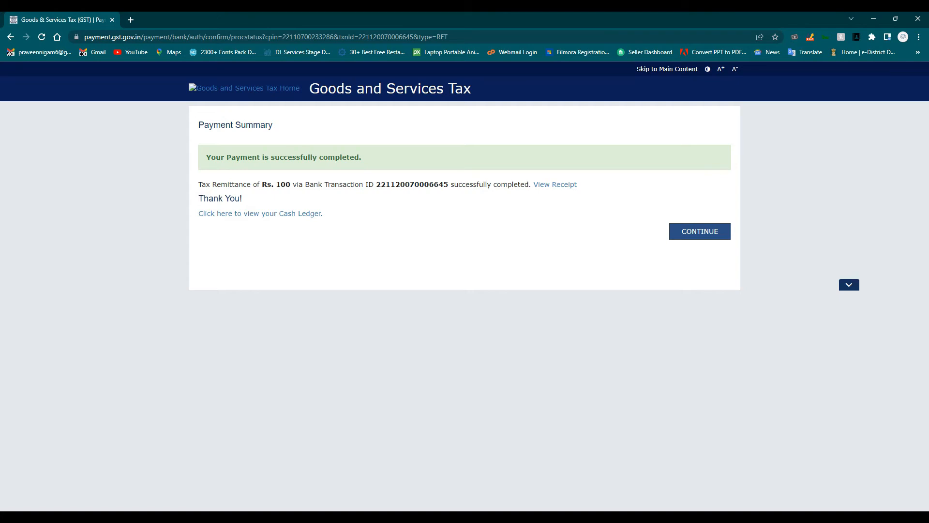
- Download the challan payment receipt as GST-Challan Receipt.pdf
left_click(555, 184)
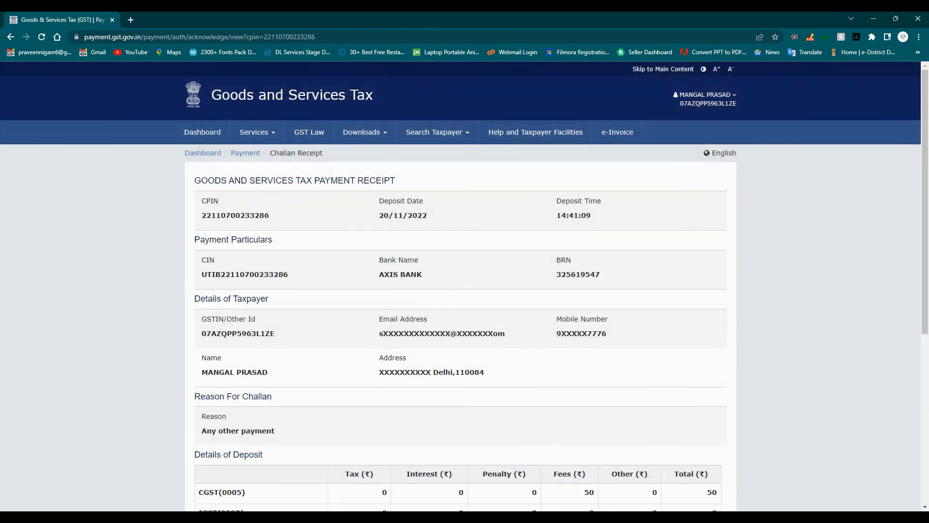
scroll(464, 285, "down", 6)
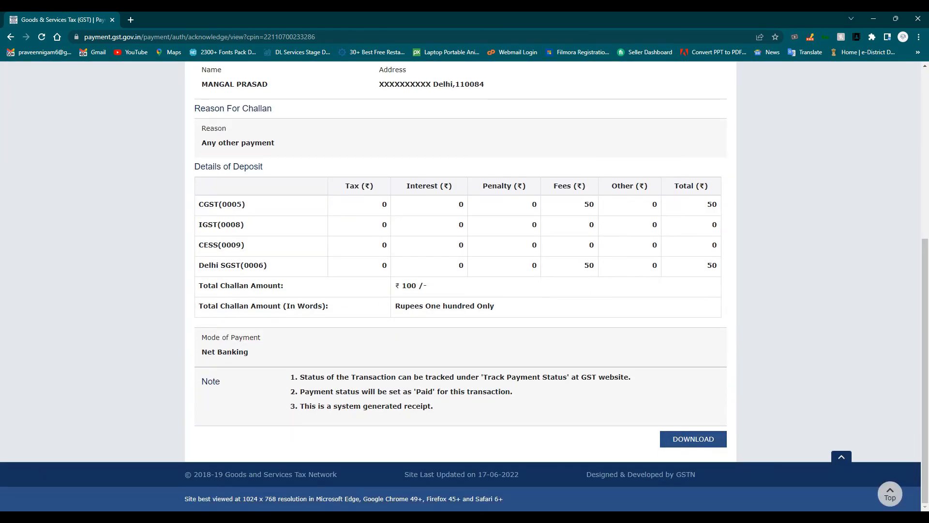
left_click(694, 439)
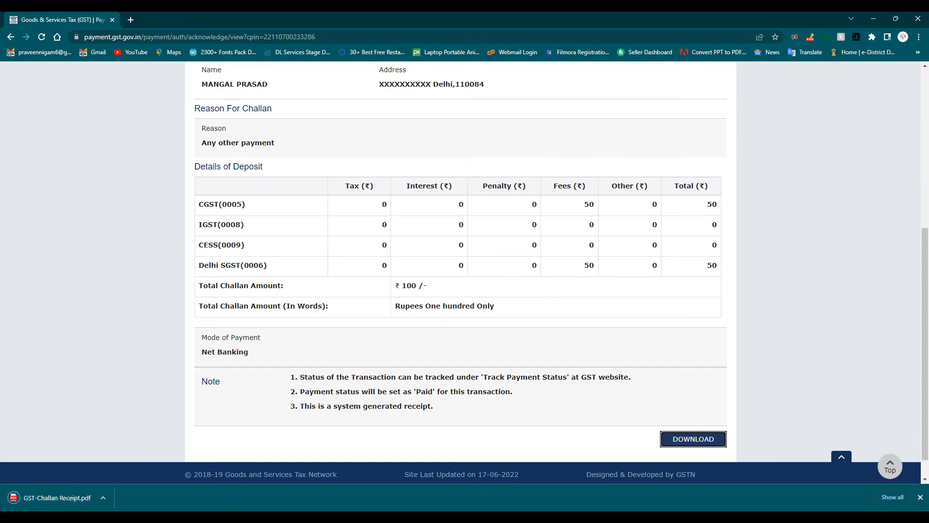
- Go to Services > Returns > Returns Dashboard
scroll(465, 286, "up", 6)
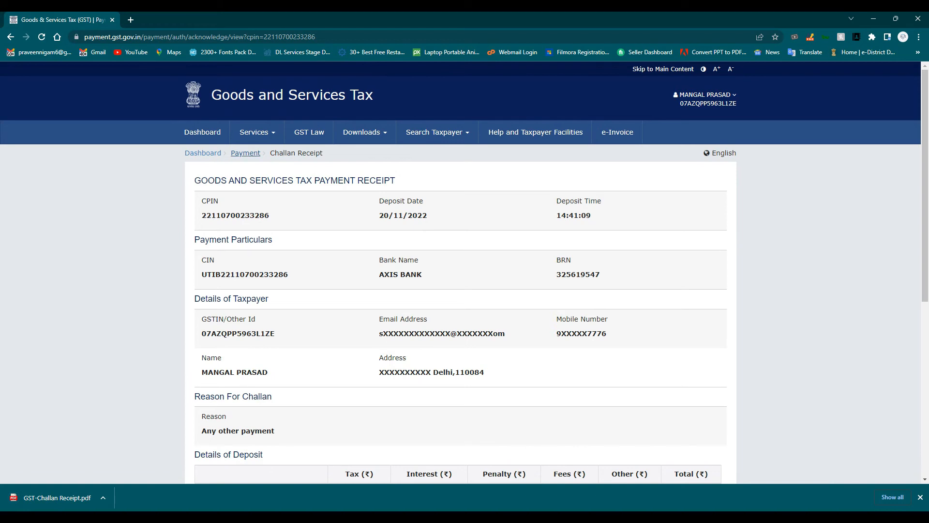
left_click(246, 153)
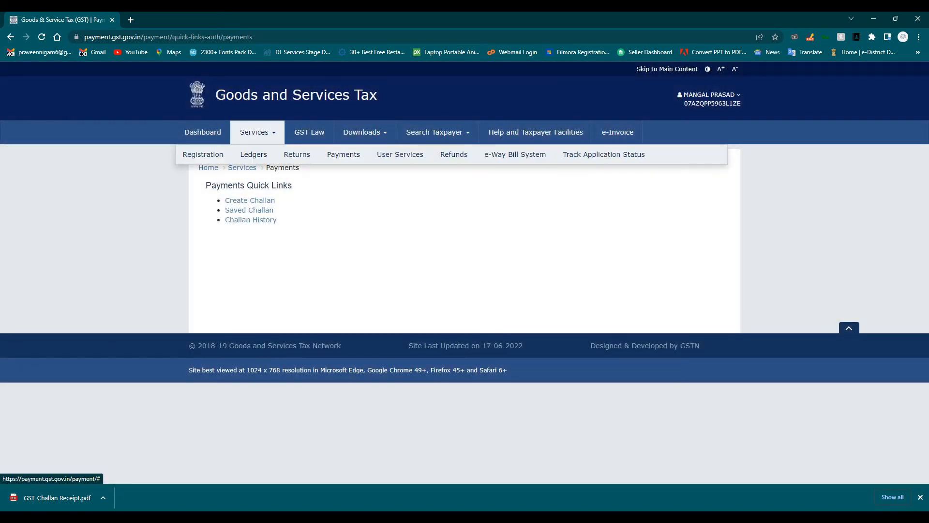
mouse_move(297, 154)
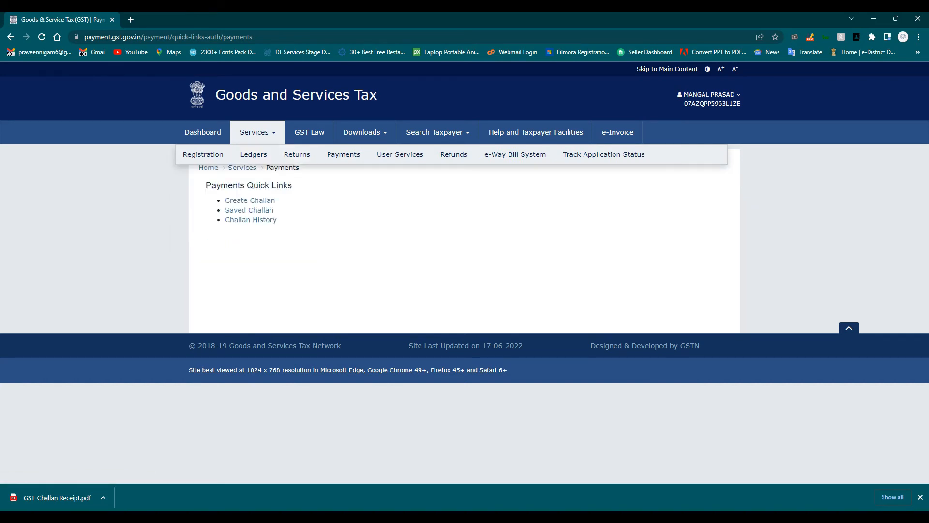
left_click(201, 172)
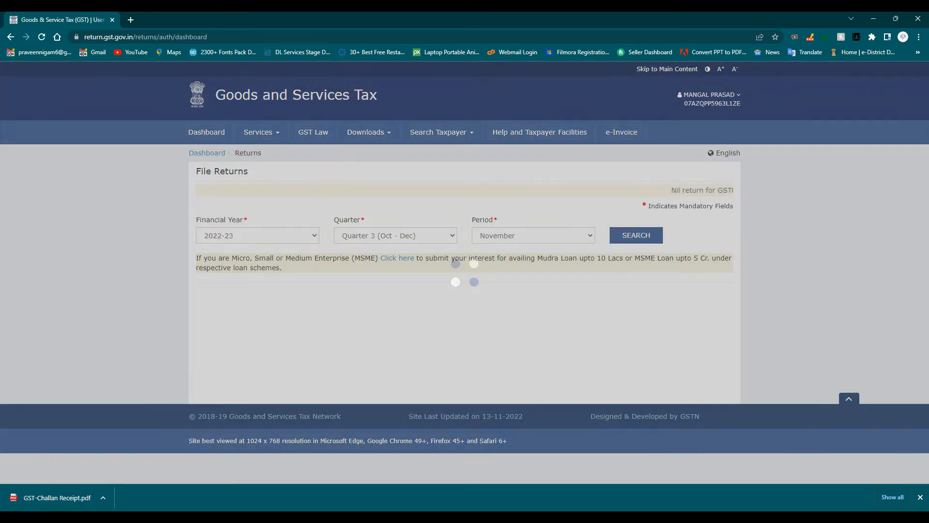
- Select October 2022-23, prepare the GSTR-3B online, and proceed to payment
left_click(533, 236)
left_click(508, 247)
left_click(636, 236)
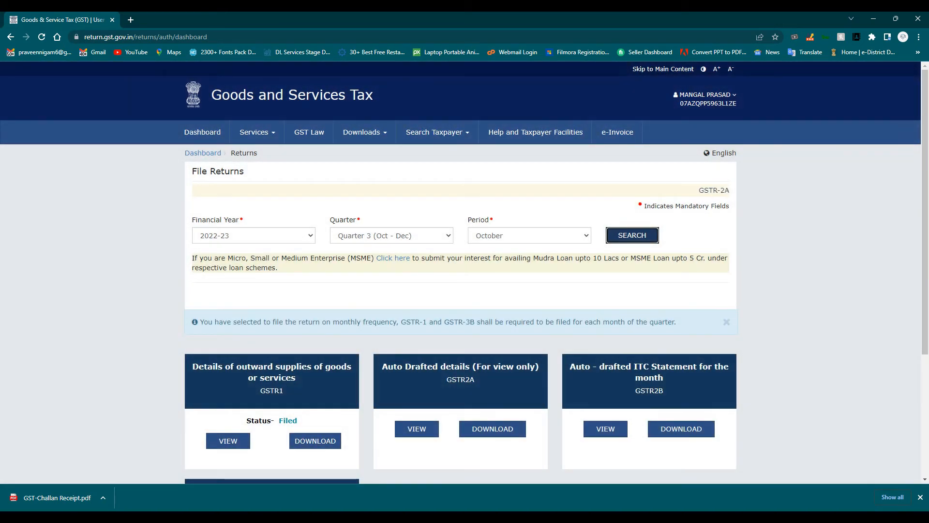
scroll(460, 273, "down", 4)
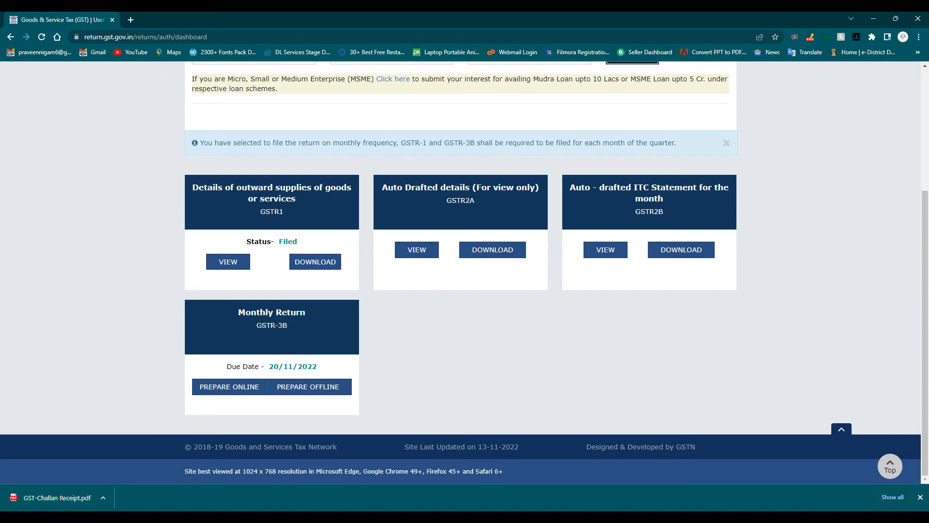
left_click(229, 386)
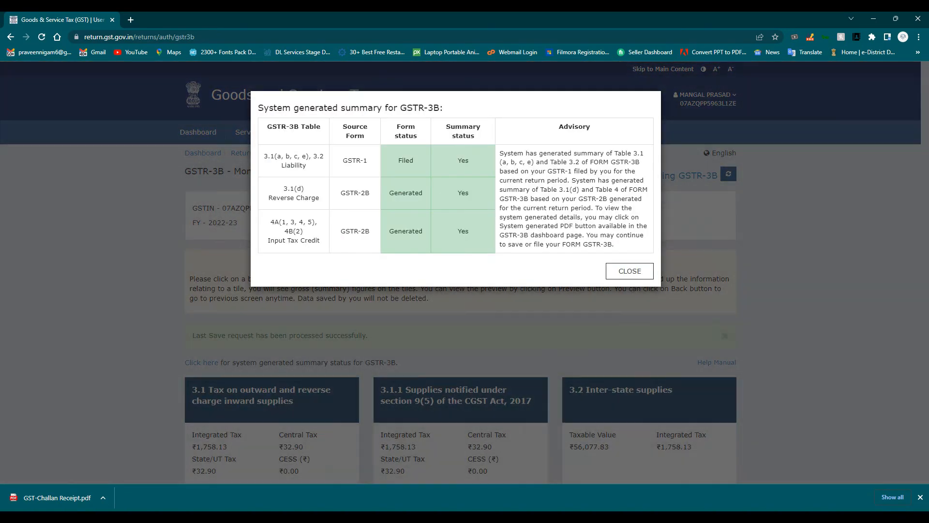
left_click(630, 271)
scroll(630, 271, "down", 8)
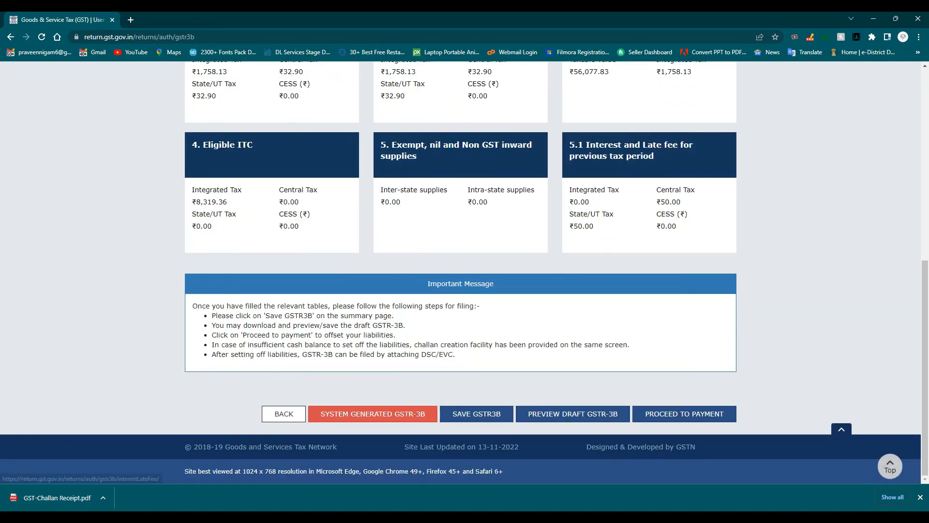
left_click(684, 414)
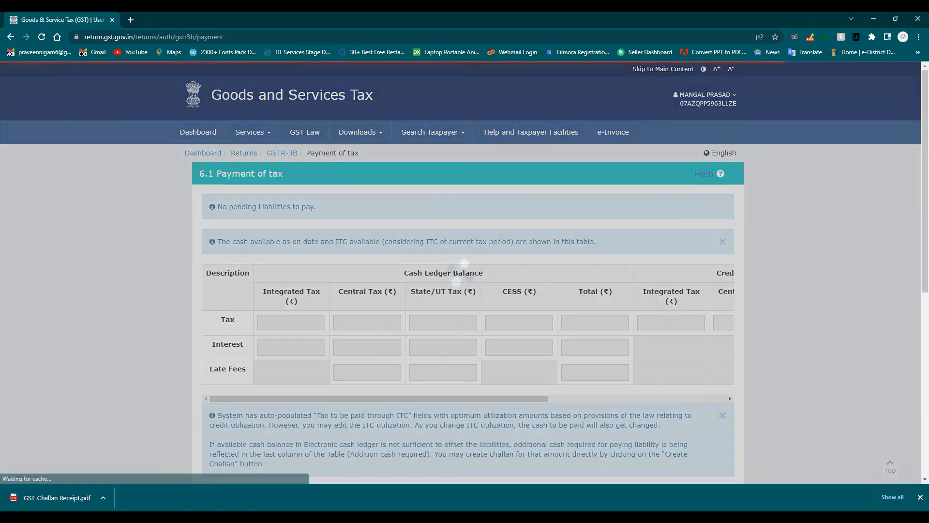
- Post credit to ledger to offset the liability, confirm it, and proceed to file
scroll(465, 272, "down", 7)
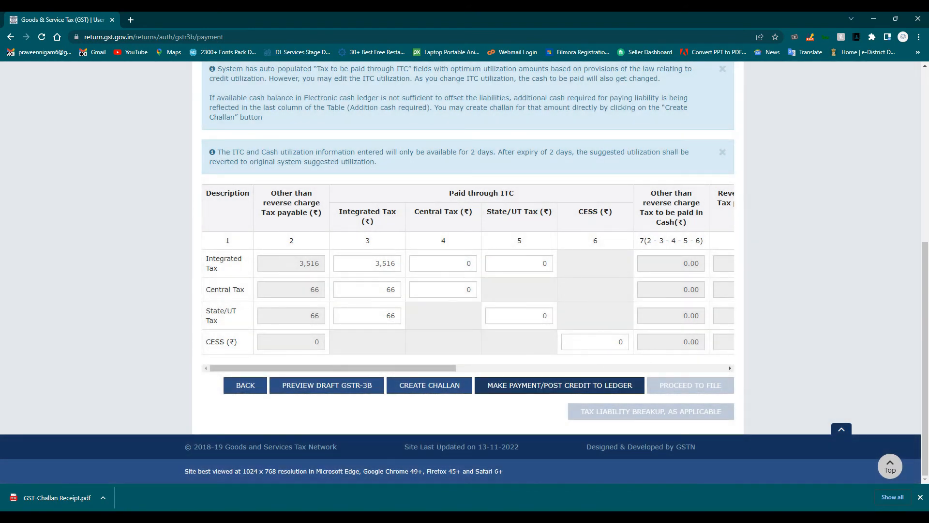
left_click(559, 386)
left_click(479, 230)
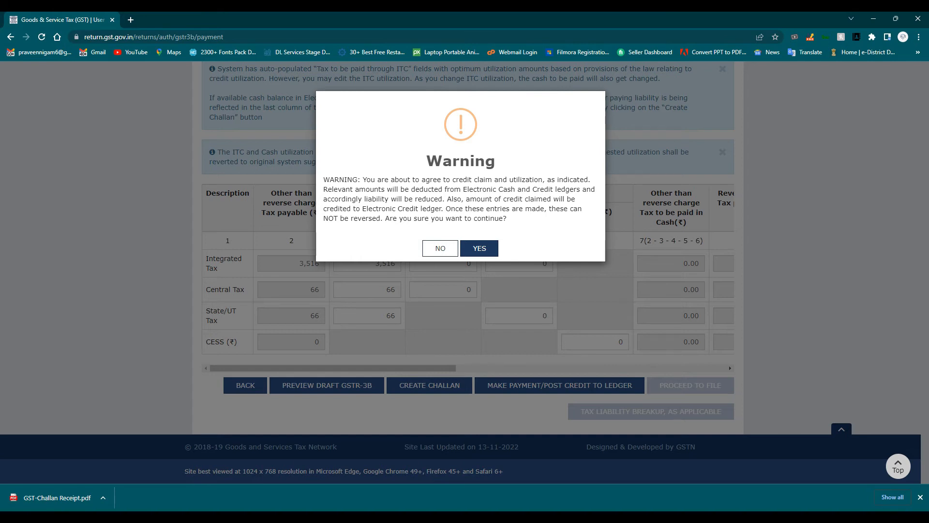
left_click(479, 248)
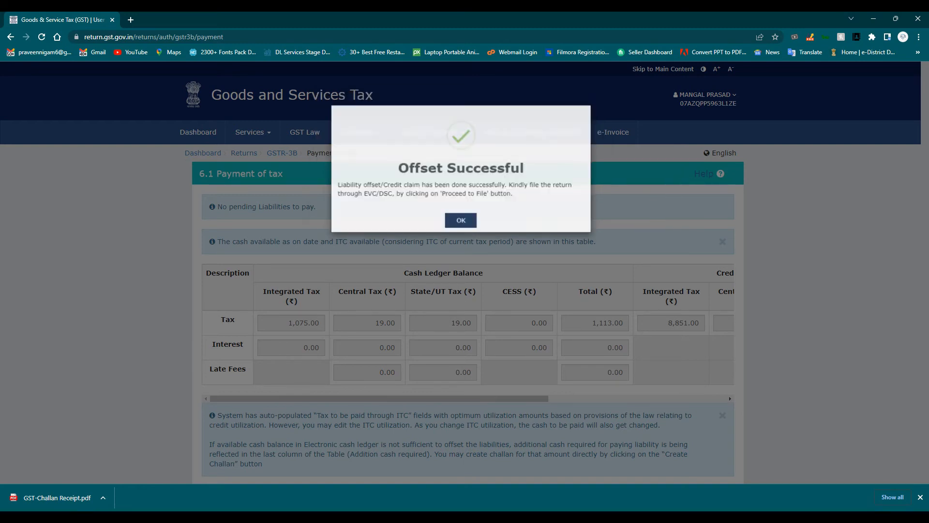
left_click(461, 219)
scroll(465, 271, "down", 8)
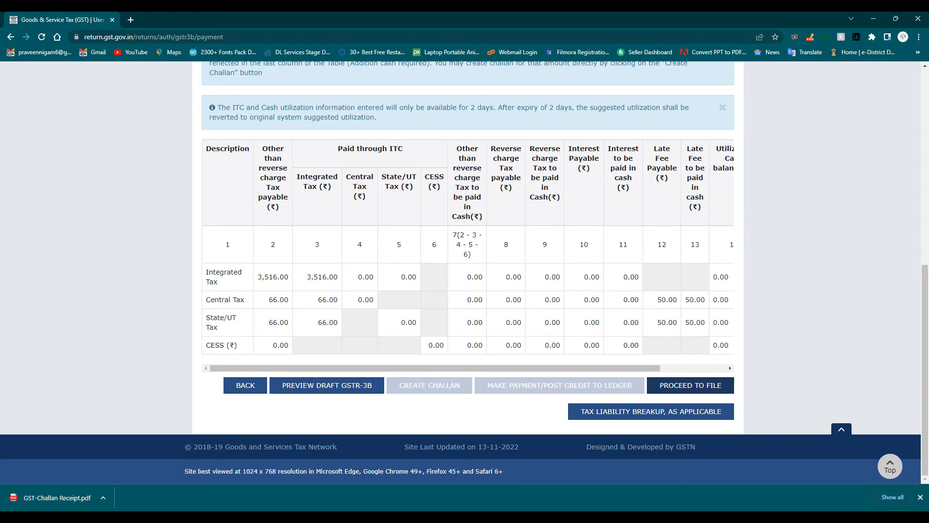
left_click_drag(639, 368, 706, 369)
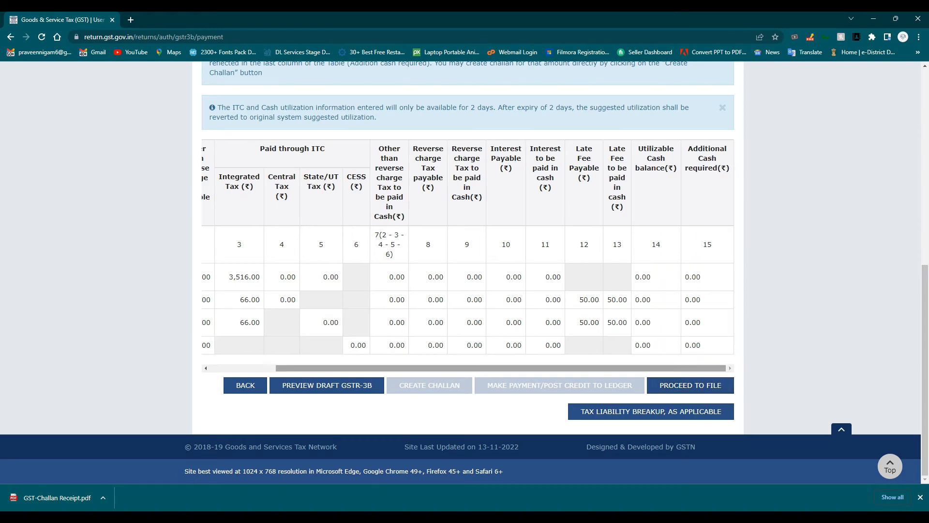
left_click(690, 385)
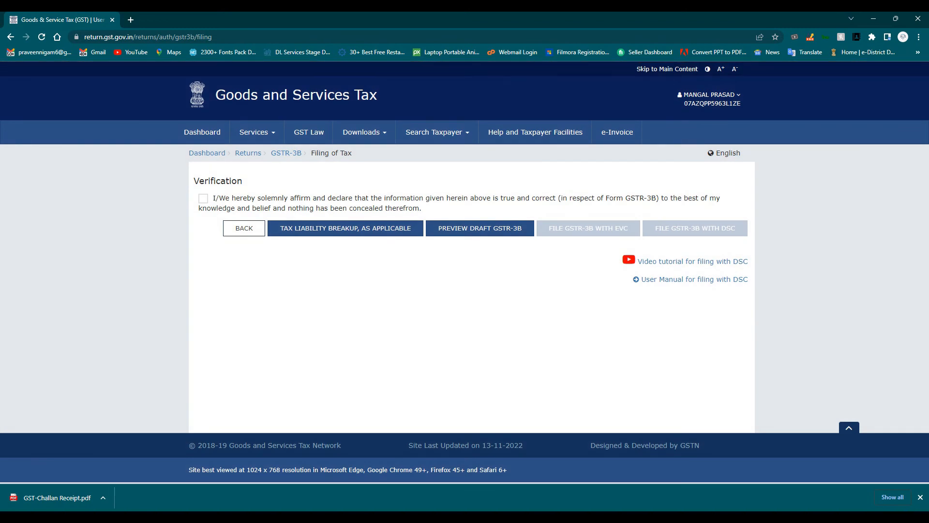
- Tick the verification declaration and choose the Authorised Signatory
left_click(203, 198)
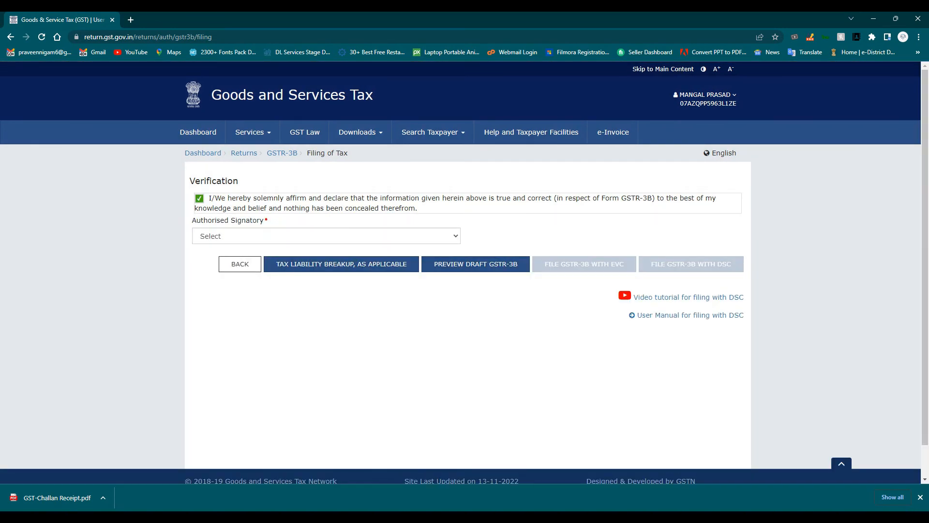
left_click(309, 236)
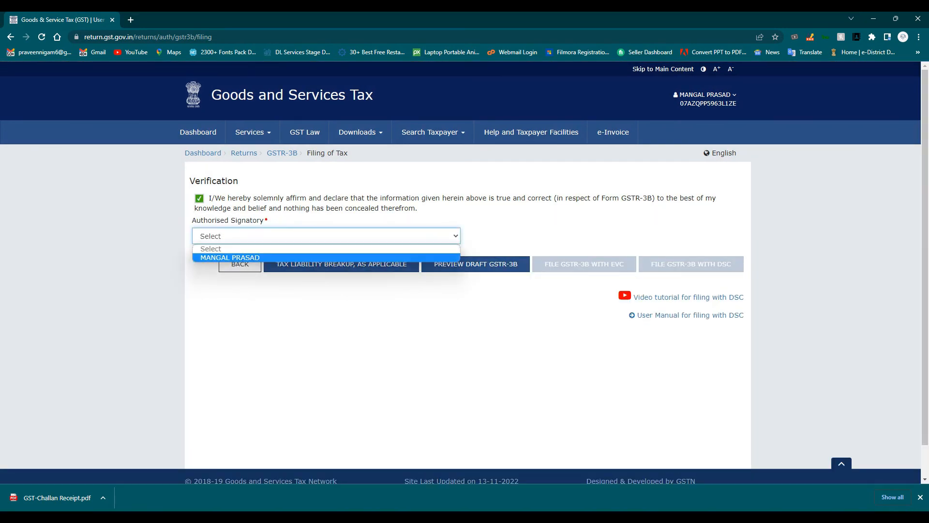
left_click(290, 258)
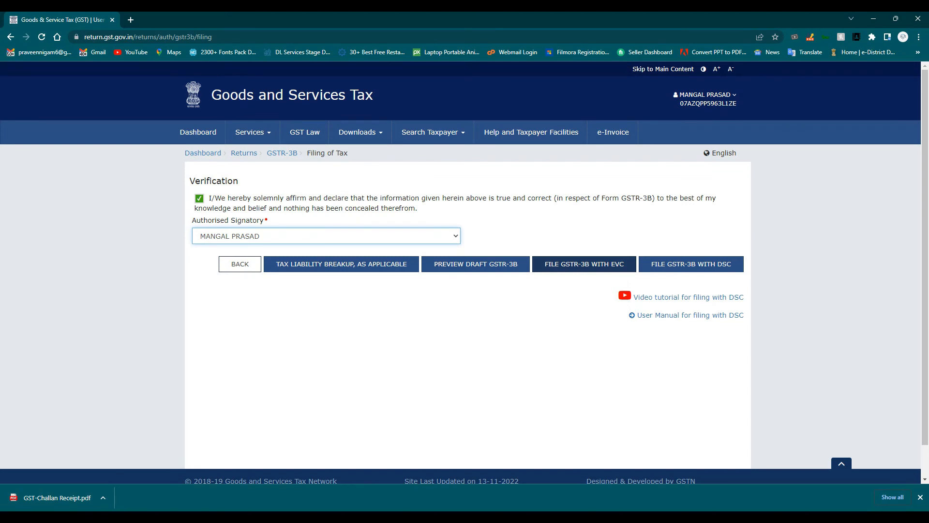
- File GSTR-3B with EVC, acknowledge the late fee notice, and select the OTP field
left_click(584, 264)
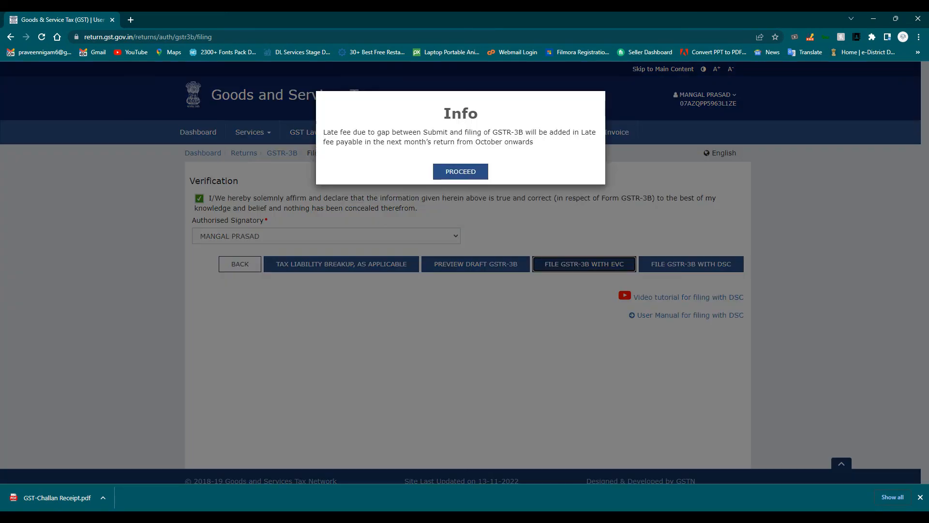
left_click(461, 172)
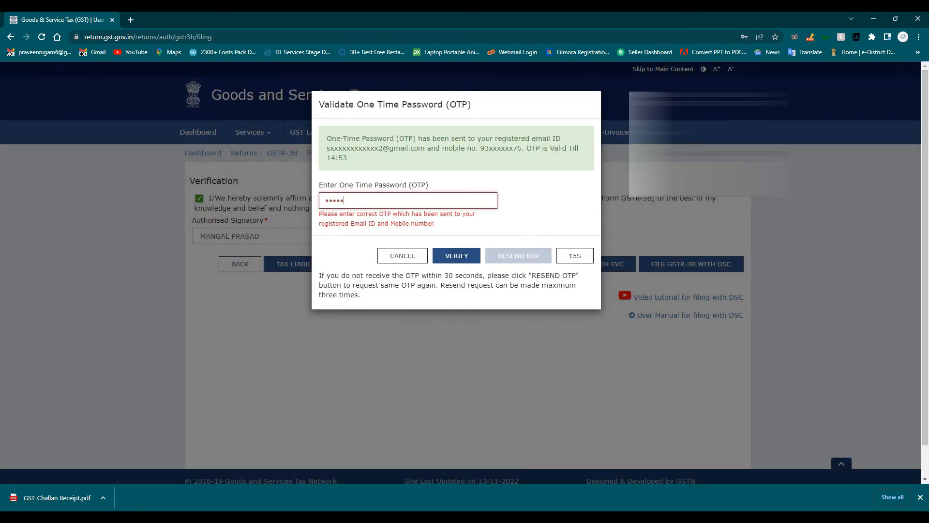
double_click(335, 200)
- Paste and submit the OTP, then close the Filing Successful message for 20/11/2022
key("ctrl+v")
key("Return")
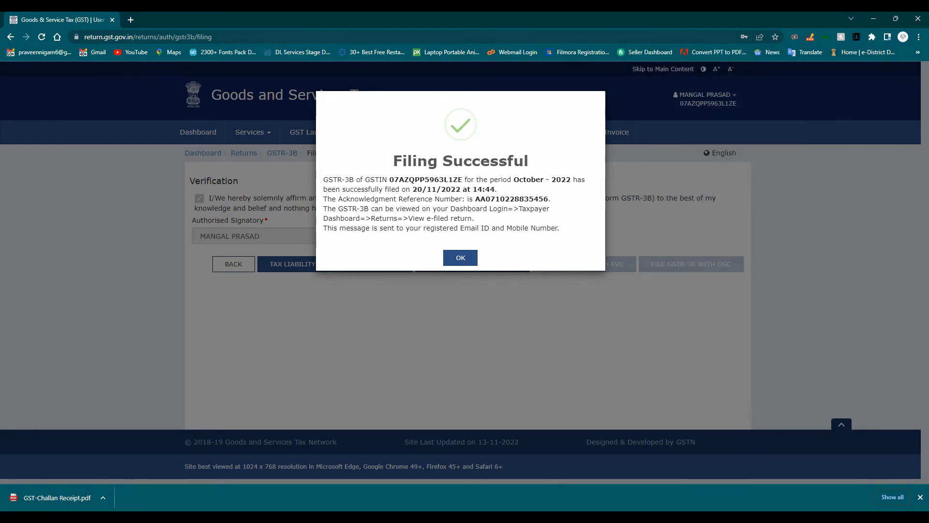
left_click(461, 257)
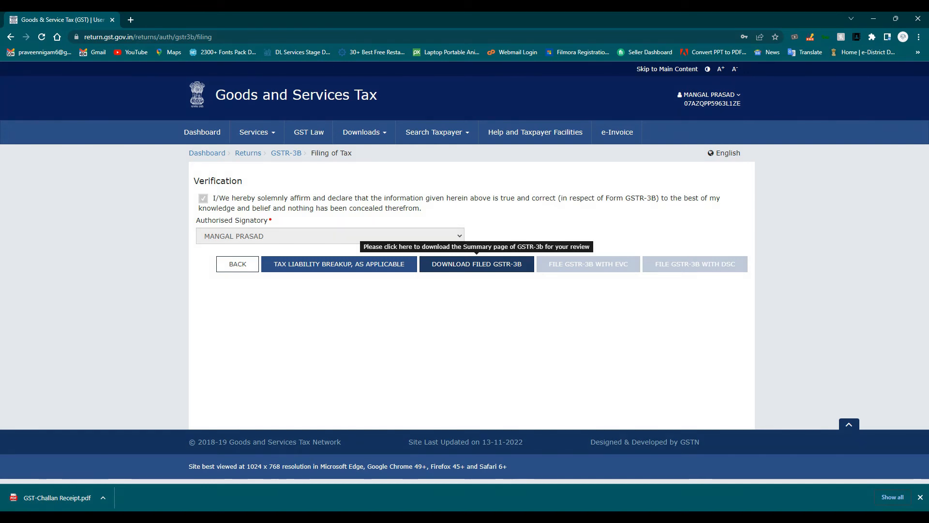
- Download the filed October GSTR-3B as a PDF and review its tax liability breakup
left_click(477, 264)
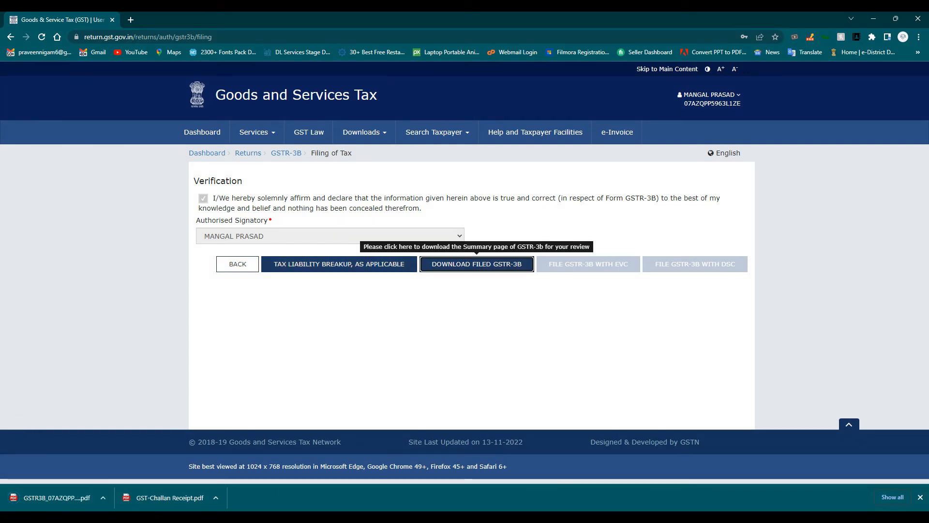
left_click(338, 264)
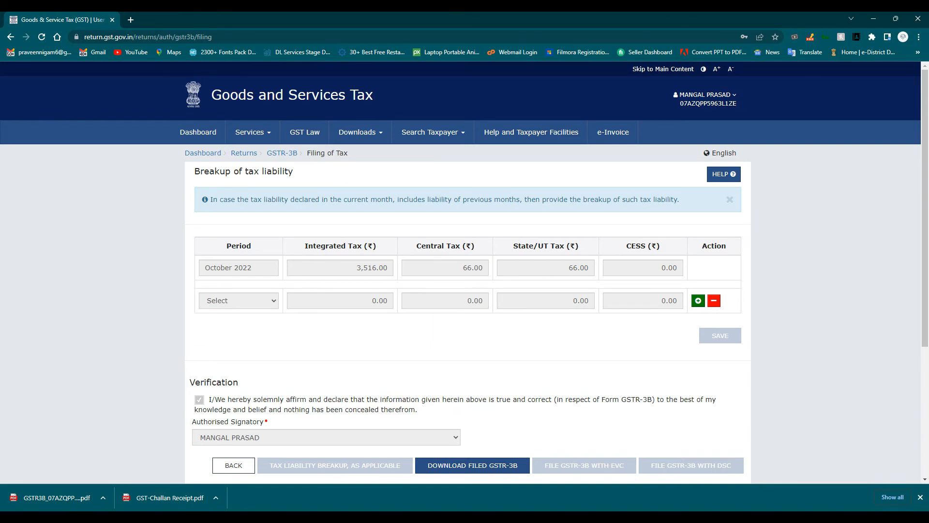
scroll(465, 271, "down", 2)
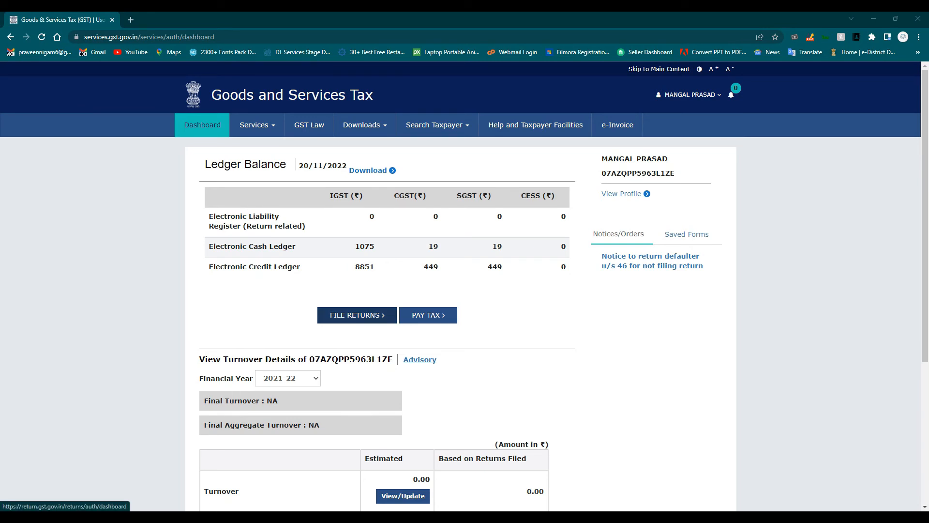
- Show the October 2022 returns and check that the GSTR-3B tile reads Filed
left_click(356, 315)
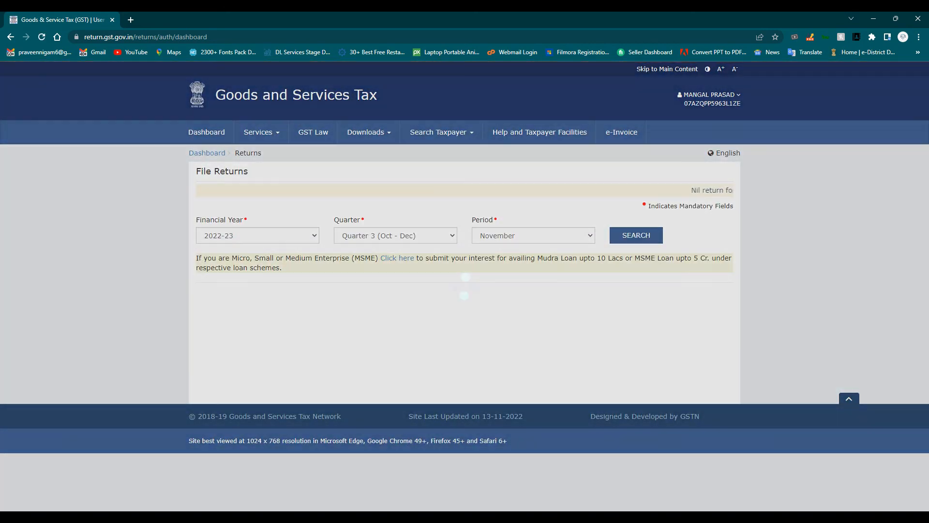
left_click(533, 235)
left_click(534, 248)
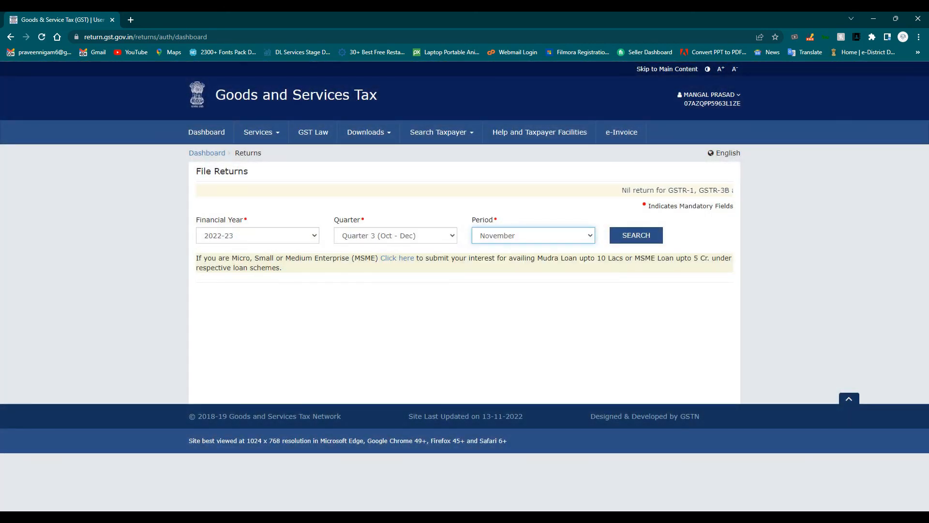
left_click(636, 235)
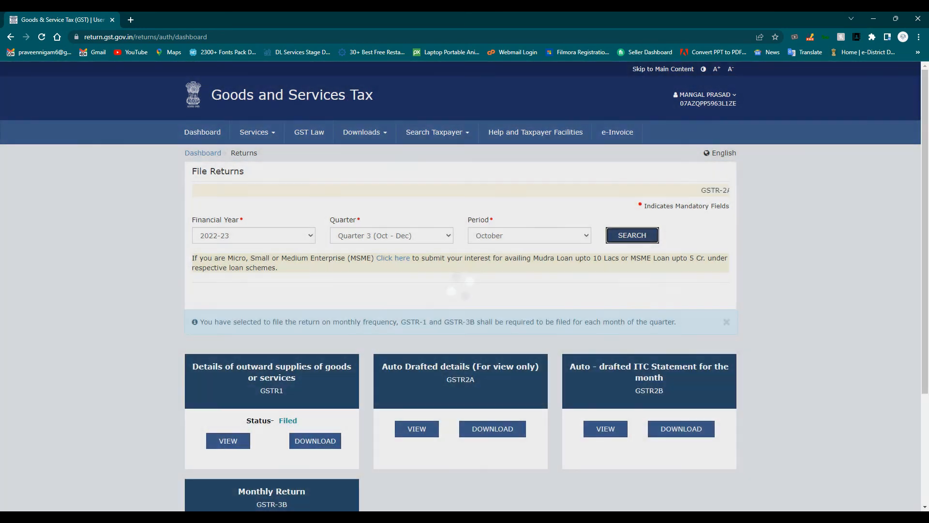
scroll(465, 285, "down", 3)
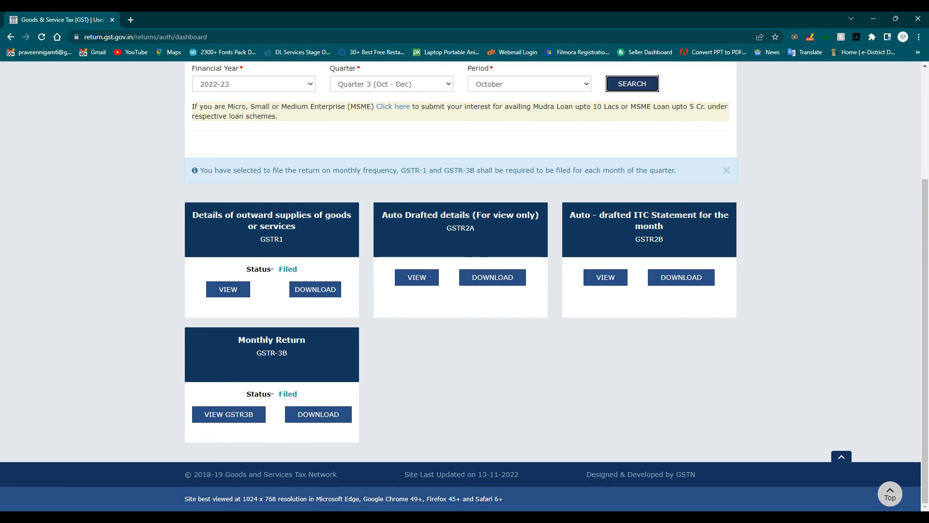
scroll(465, 286, "up", 3)
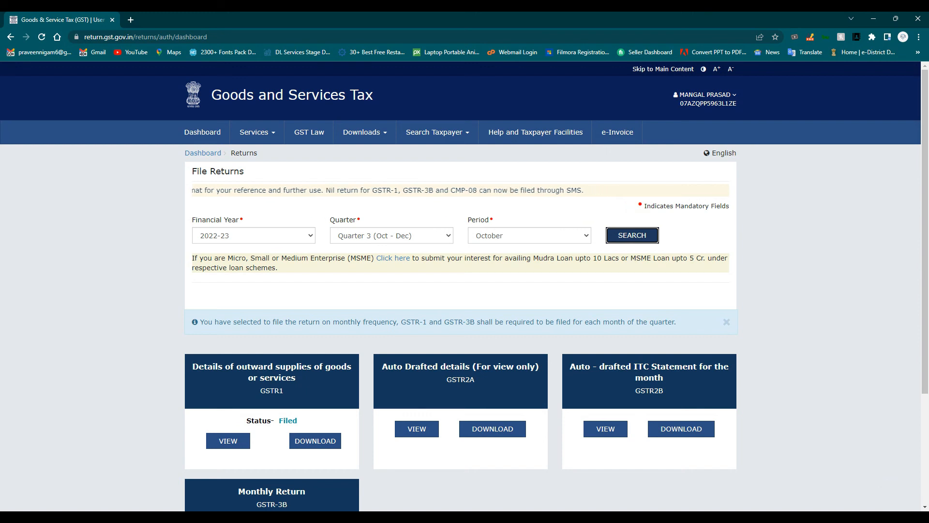
- Select the full GSTIN text at the top of the page for copying
left_click_drag(738, 104, 677, 95)
left_click(739, 104)
left_click(729, 104)
left_click(739, 105)
left_click_drag(738, 105, 677, 94)
key("ctrl+c")
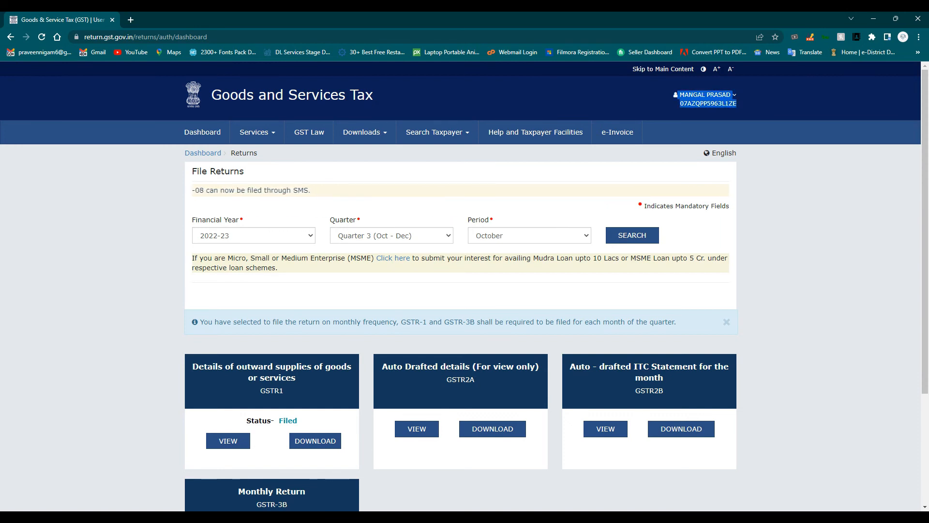
- Load gst.gov.in in a new tab and go to Search Taxpayer > Search by GSTIN/UIN
key("ctrl+t")
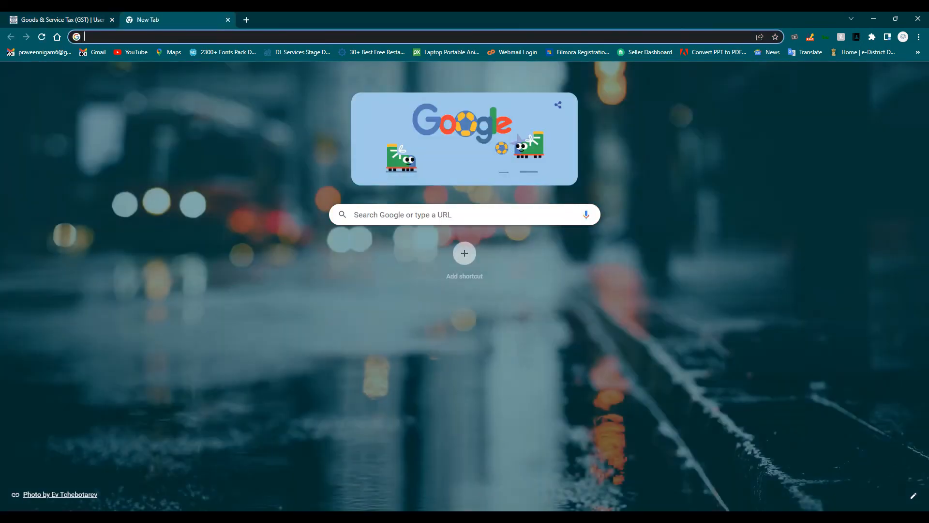
type("gst")
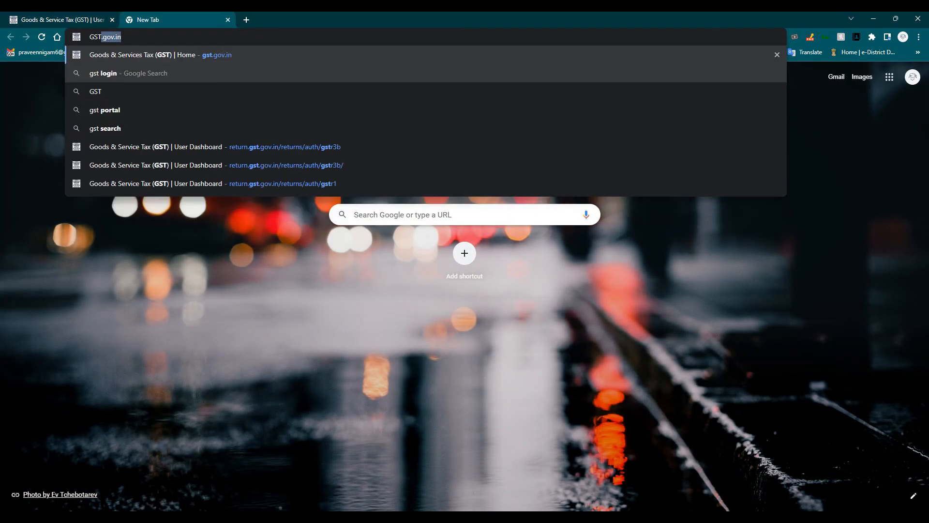
key("Return")
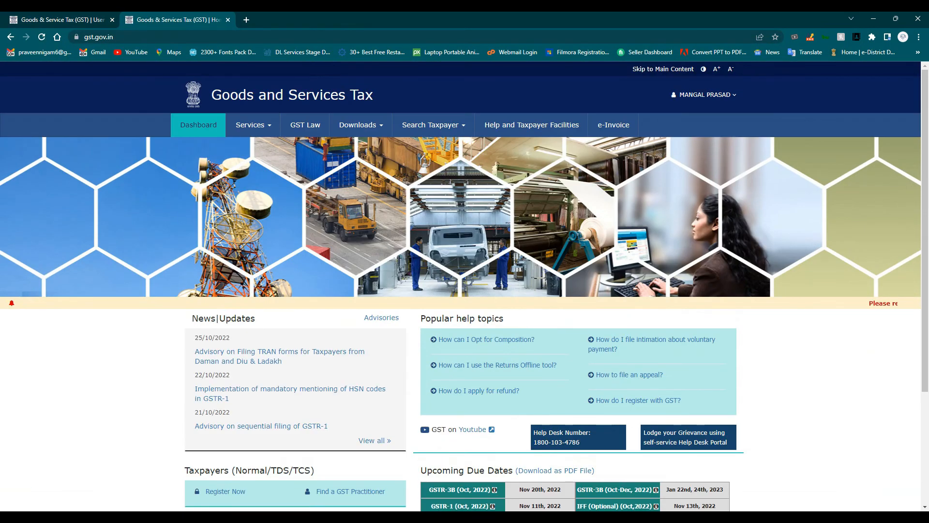
left_click(253, 125)
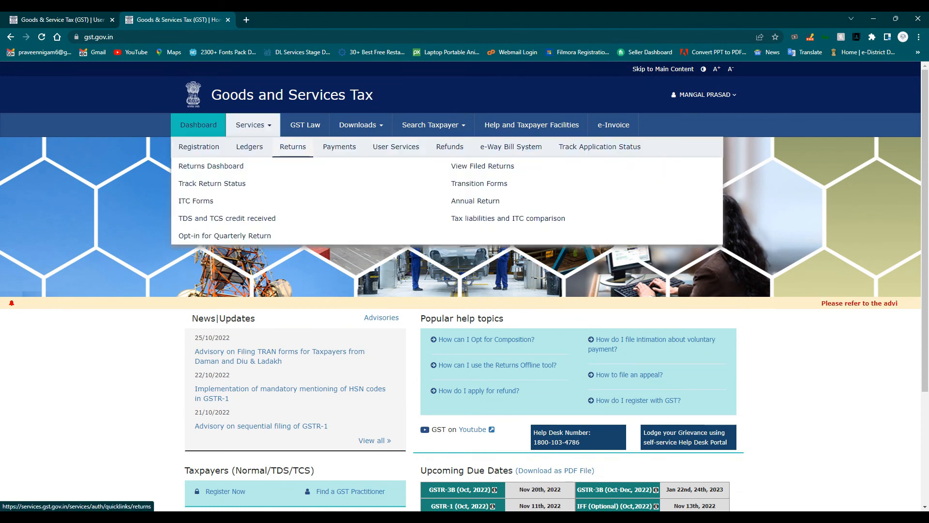
mouse_move(339, 147)
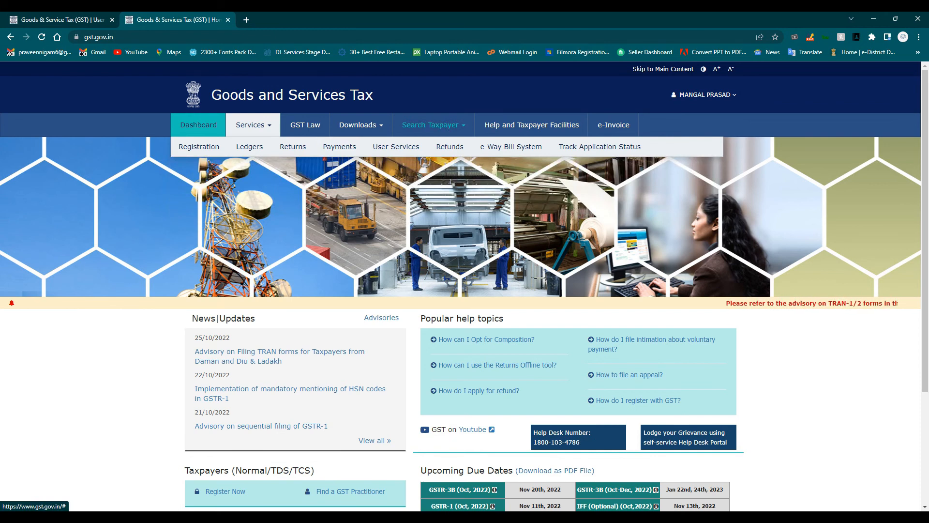
left_click(434, 125)
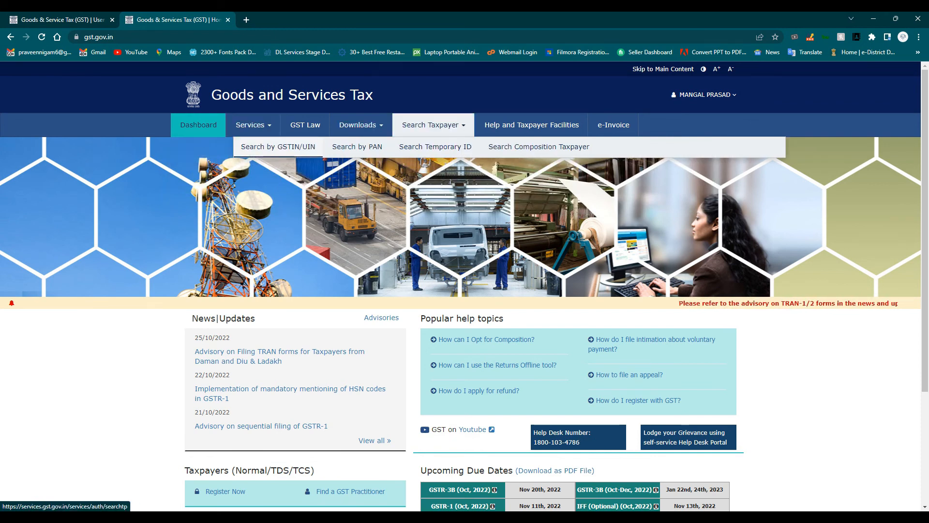
left_click(278, 146)
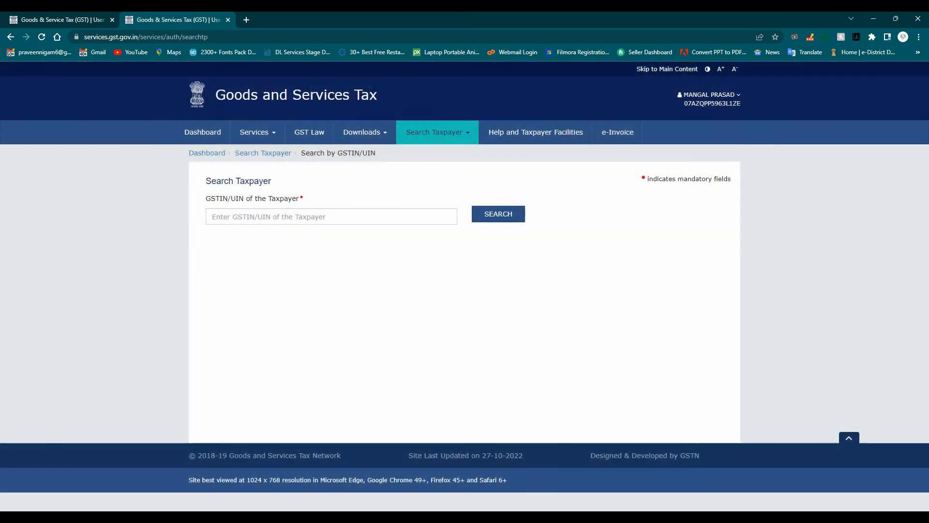
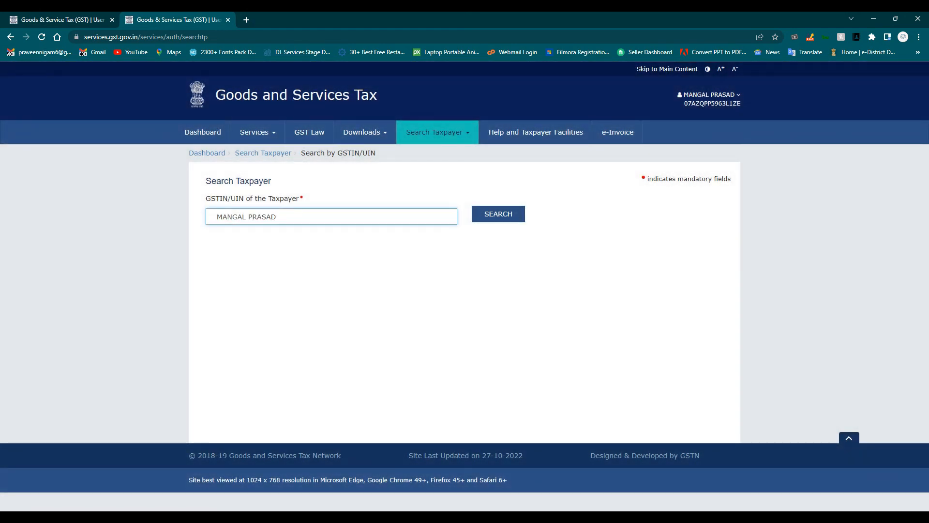
- Paste the copied taxpayer name and GSTIN into Notepad and copy just the GSTIN
key("super+r")
key("BackSpace")
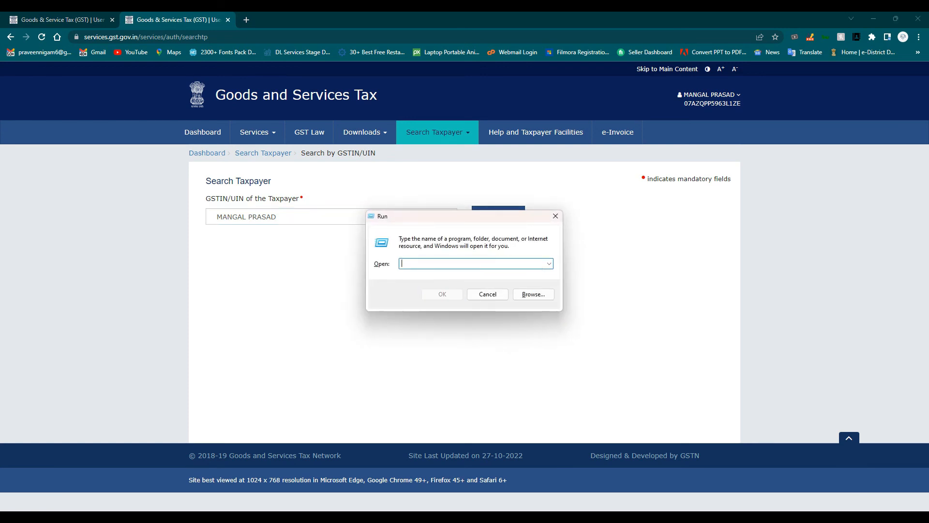
type("notep")
key("Return")
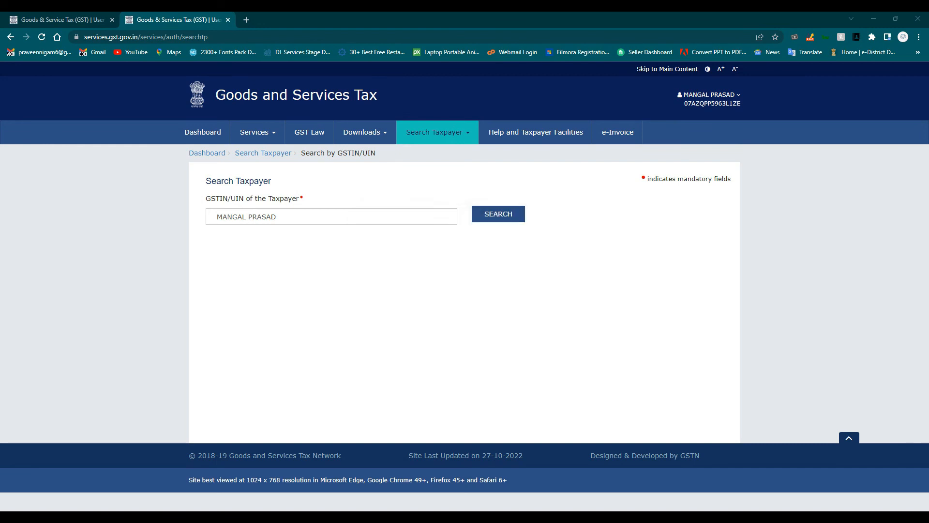
key("ctrl+v")
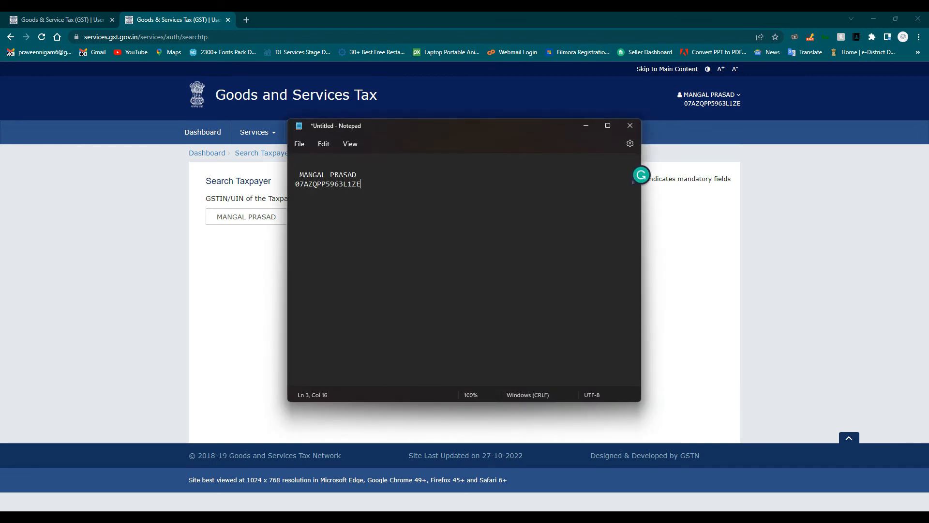
key("shift+Home")
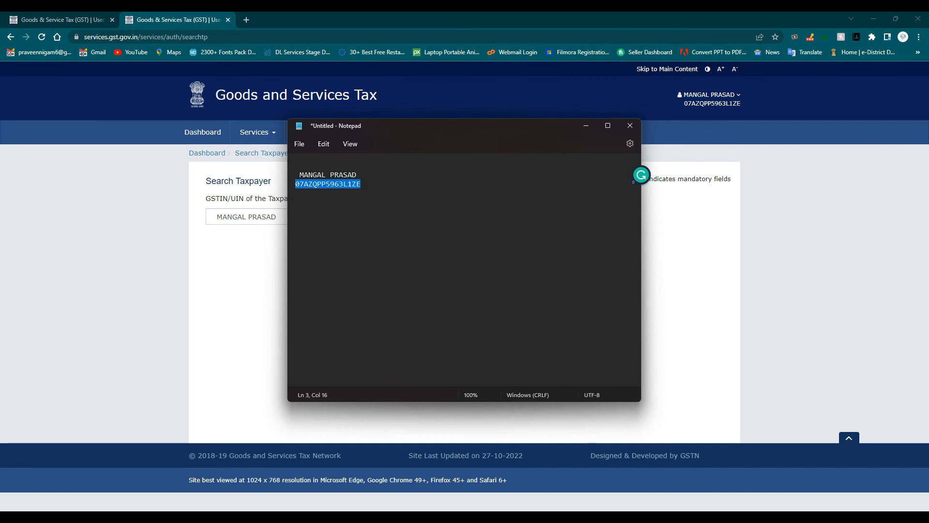
key("ctrl+c")
- Replace the search field contents with the GSTIN and run the taxpayer search
key("alt+Tab")
key("ctrl+a")
key("ctrl+v")
key("Return")
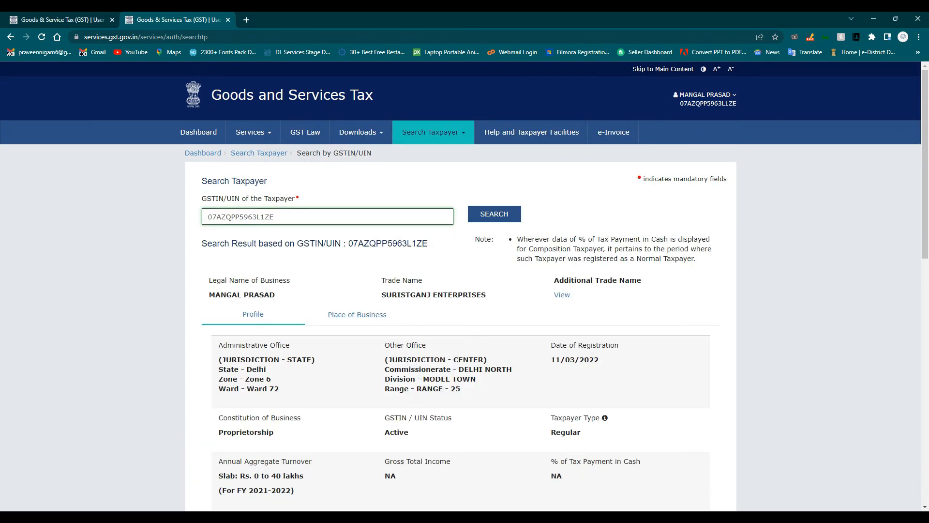
scroll(464, 286, "down", 12)
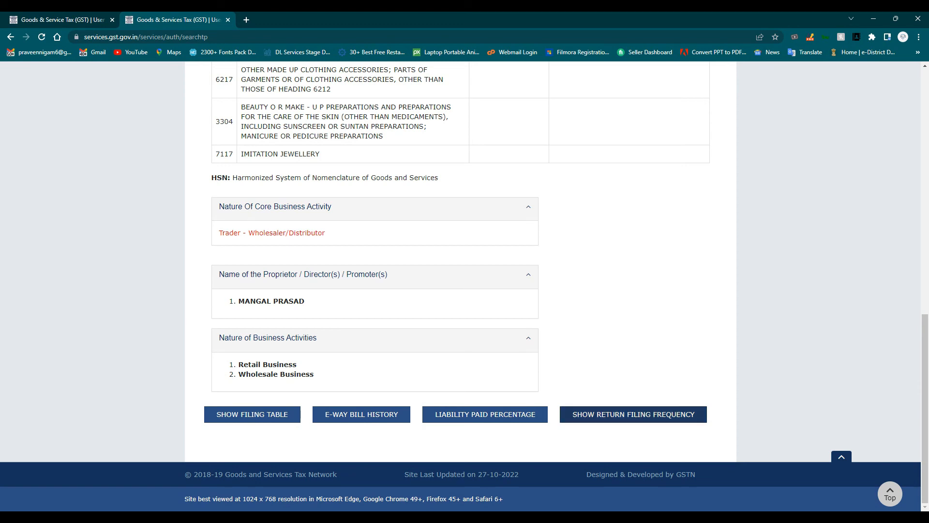
- Show the taxpayer's 2022-23 return filing frequency table, Monthly for every quarter
left_click(633, 413)
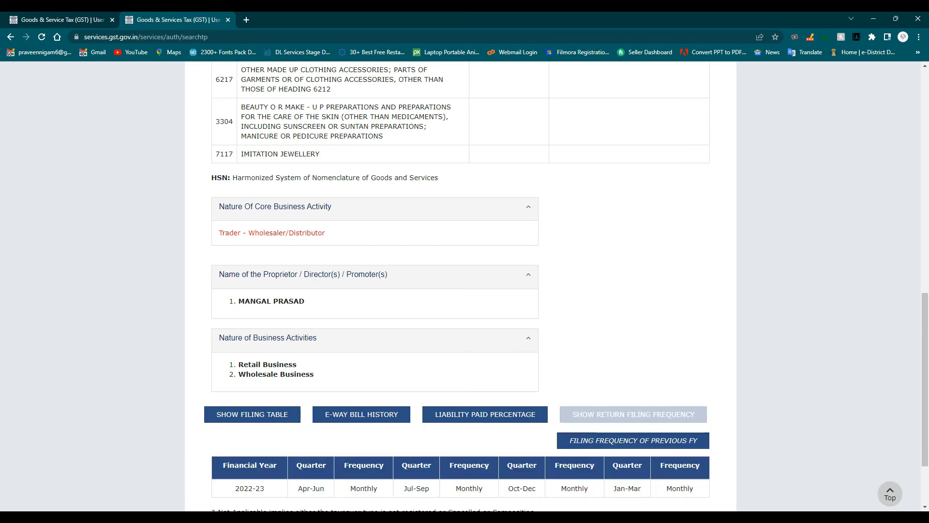
scroll(465, 286, "down", 2)
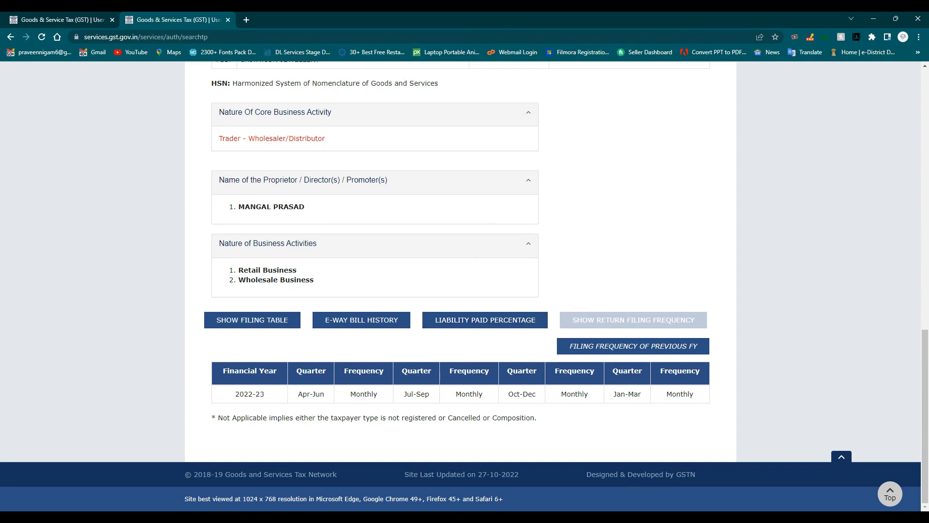
- Check the GSTR3B and GSTR1 filing tables for October's Filed status, then return to the File Returns tab
left_click(252, 319)
scroll(465, 291, "down", 5)
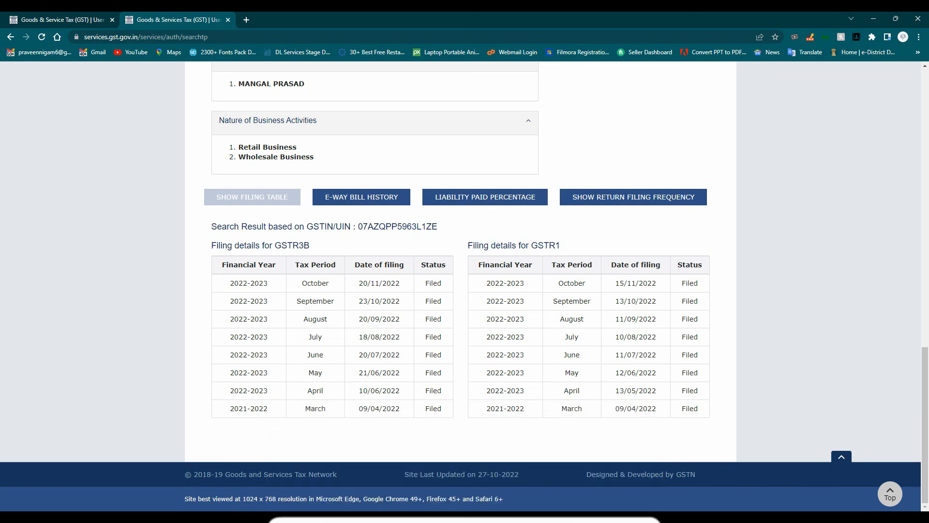
scroll(464, 286, "up", 4)
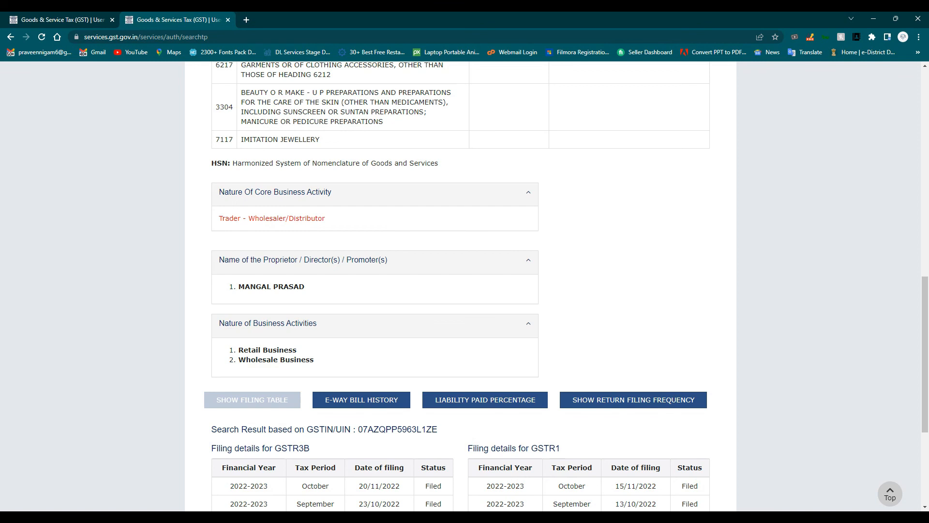
scroll(465, 285, "up", 5)
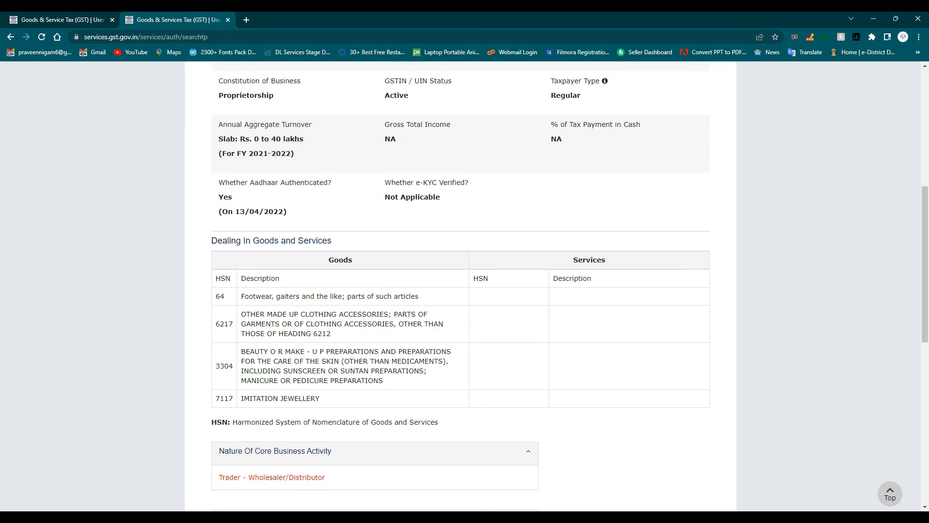
scroll(465, 286, "up", 2)
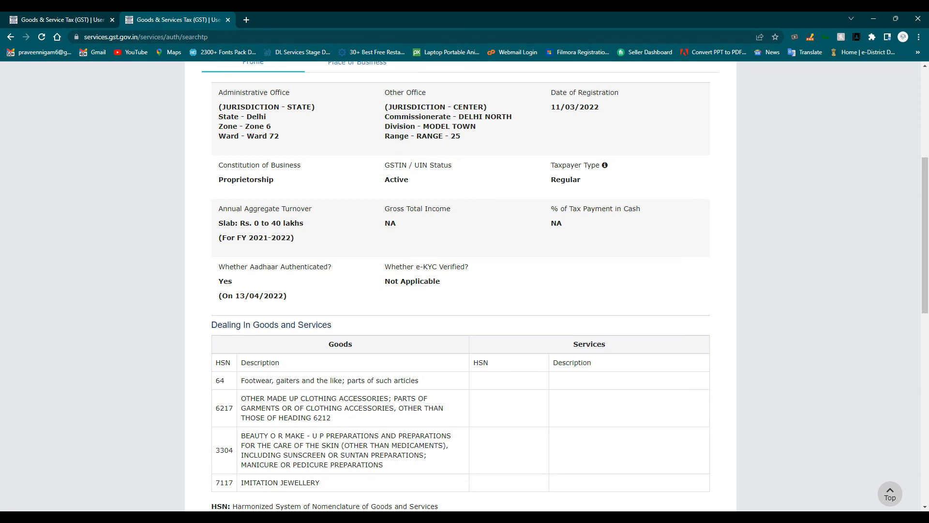
key("ctrl+Tab")
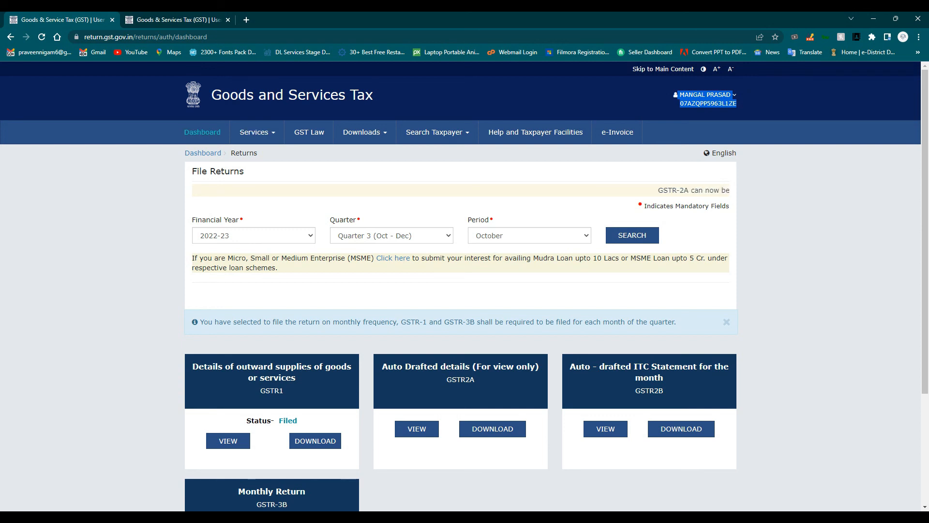
- Show 2022-23 turnover details on the dashboard and select the 75,298.98 turnover figure
left_click(203, 153)
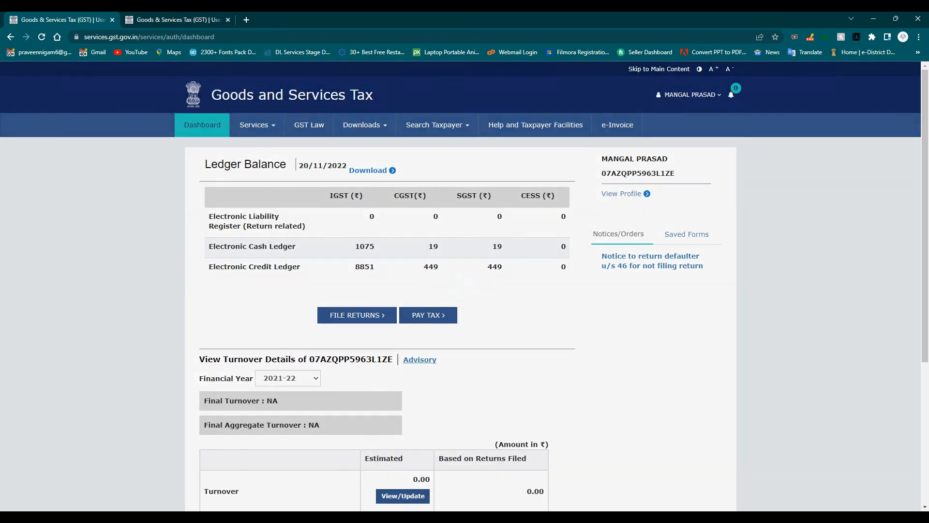
scroll(464, 286, "down", 4)
left_click(288, 169)
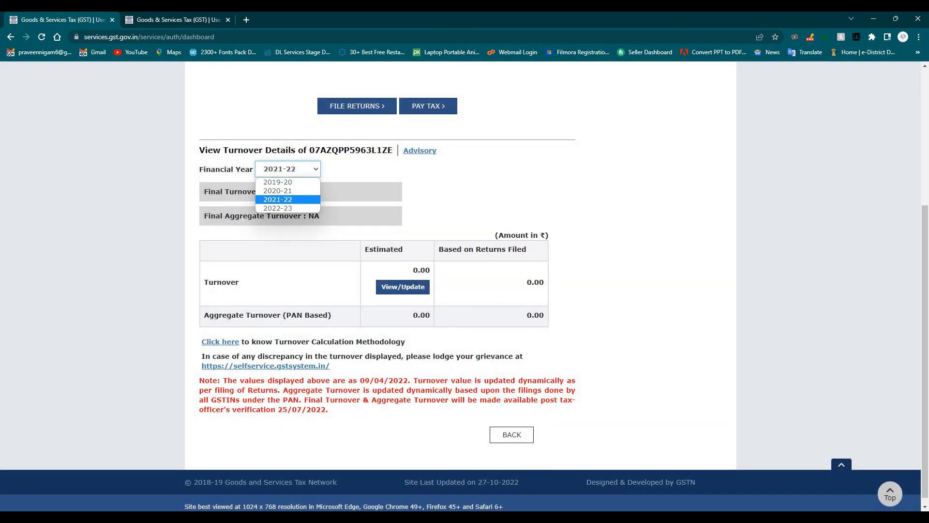
left_click(286, 208)
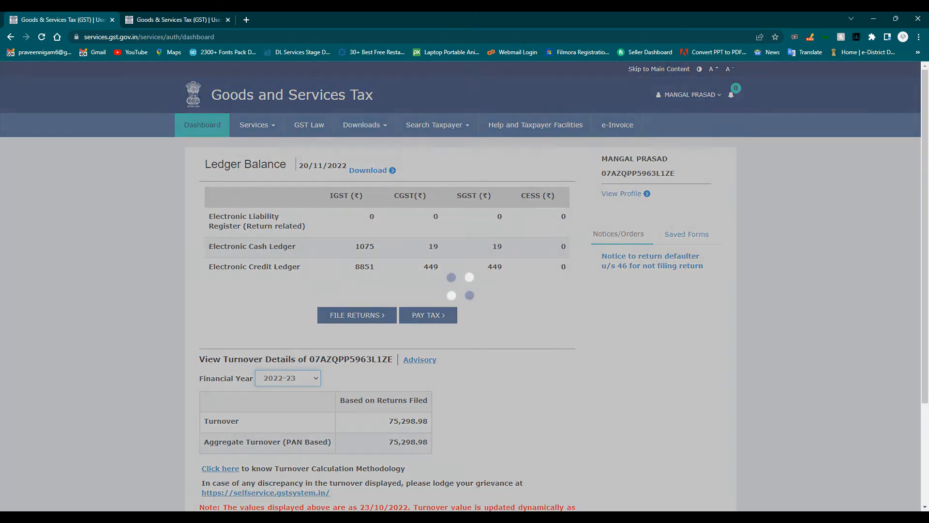
scroll(428, 315, "down", 3)
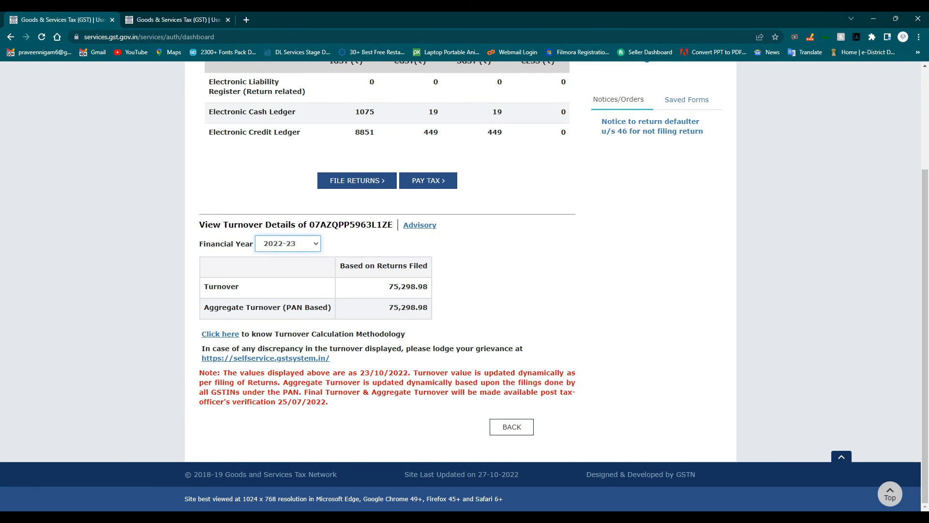
left_click_drag(388, 286, 428, 287)
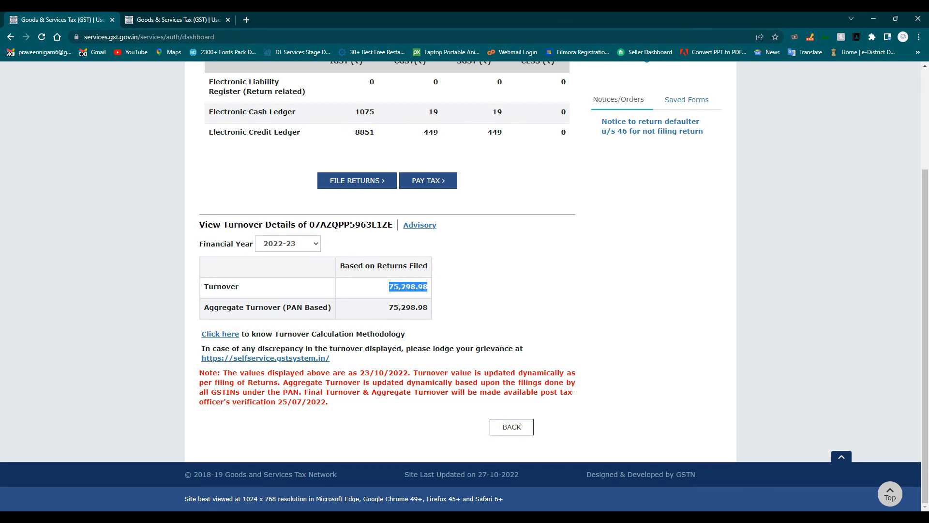